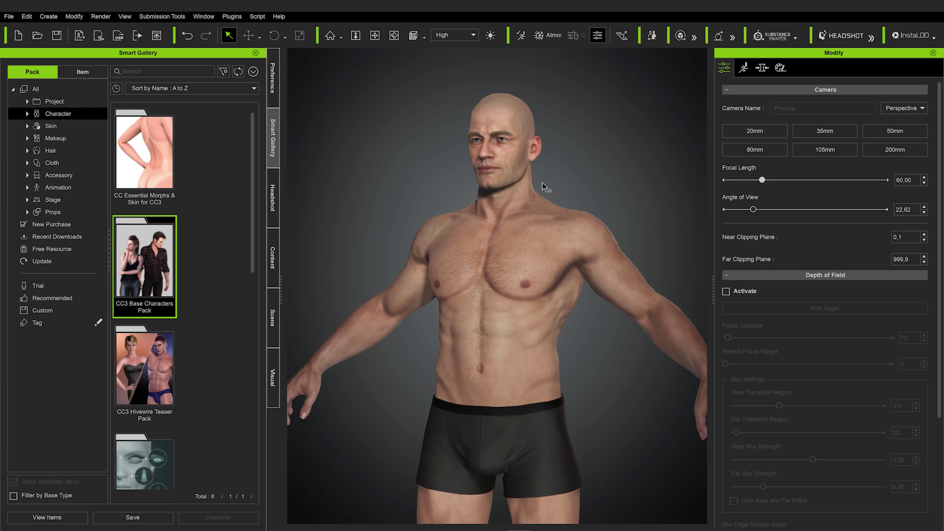
Show the packs of the Skin category in the Smart Gallery
{"action": "right_click_drag", "start_coordinate": [542, 182], "coordinate": [482, 184]}
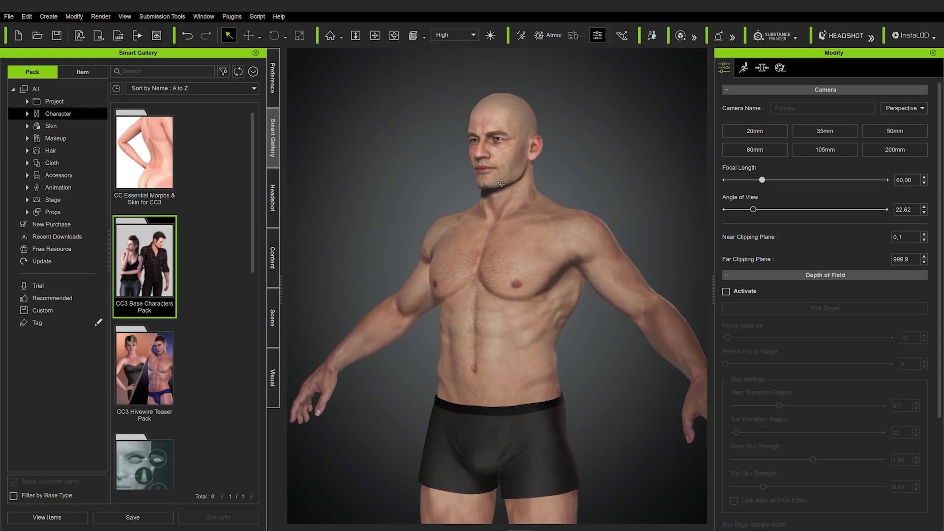
{"action": "left_click", "coordinate": [58, 126]}
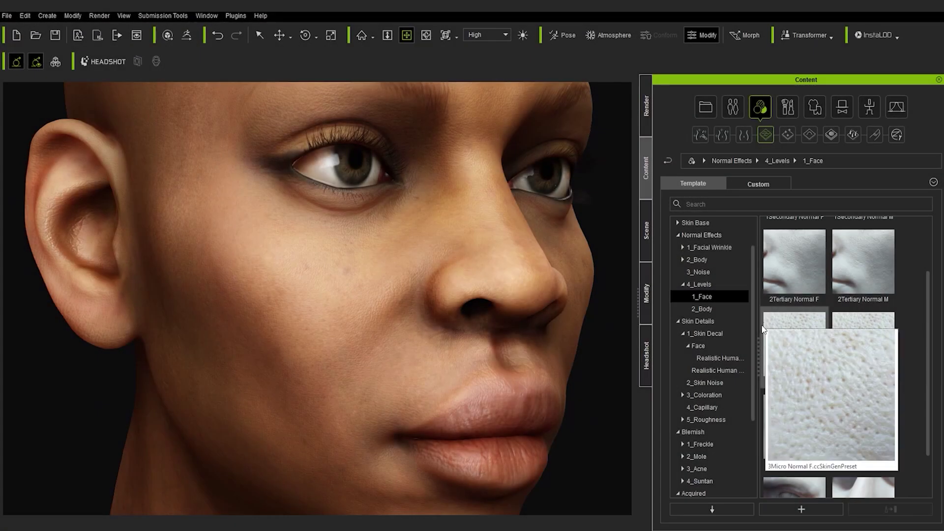
Apply the 2Tertiary Normal F and 3Micro Normal F skin presets to the woman's face
{"action": "left_click_drag", "start_coordinate": [794, 256], "coordinate": [393, 293]}
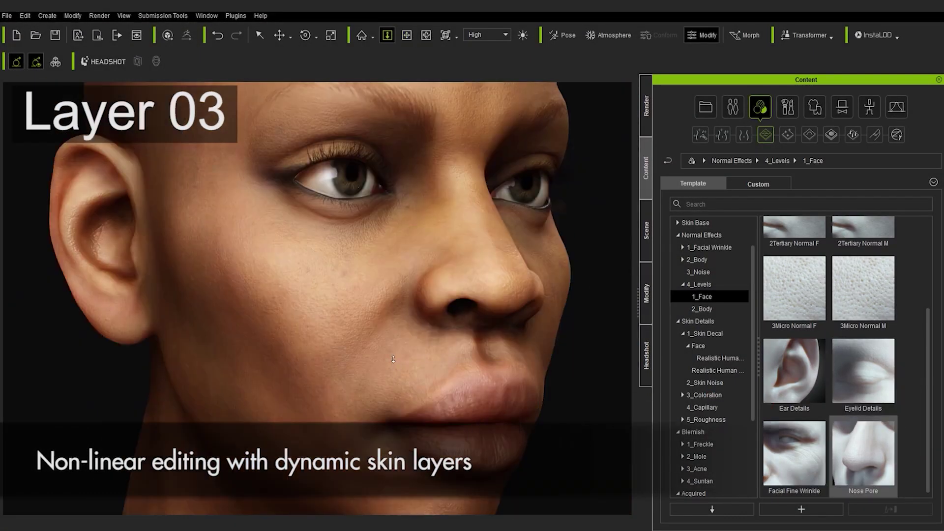
{"action": "left_click_drag", "start_coordinate": [794, 256], "coordinate": [385, 311]}
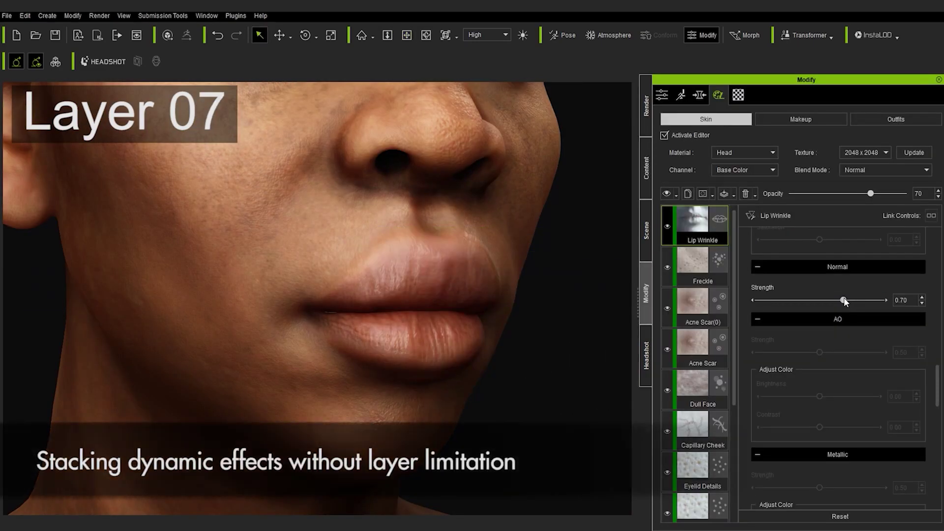
Adjust the normal strength of the Lip Wrinkle layer and the tiling of the Dull Face layer
{"action": "left_click_drag", "start_coordinate": [844, 297], "coordinate": [861, 302]}
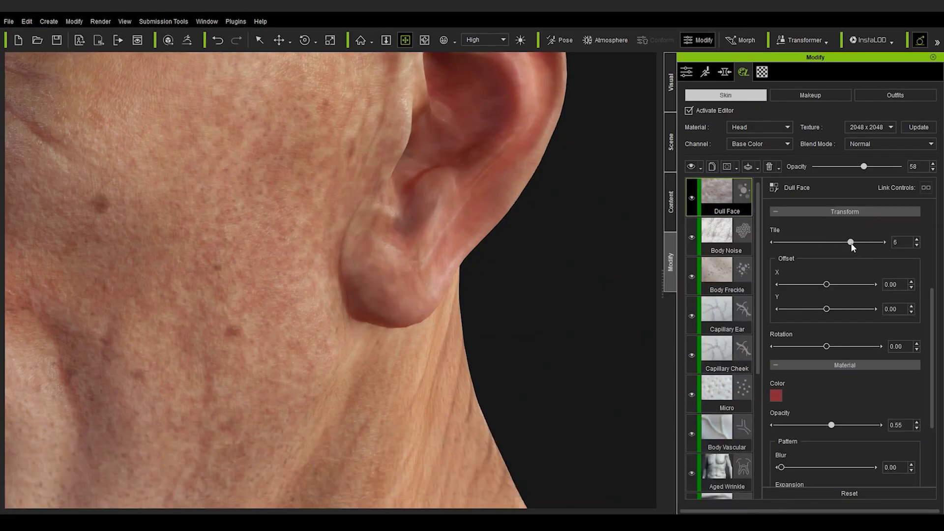
{"action": "mouse_move", "coordinate": [851, 243]}
{"action": "left_mouse_down"}
{"action": "mouse_move", "coordinate": [861, 242]}
{"action": "mouse_move", "coordinate": [807, 243]}
{"action": "mouse_move", "coordinate": [836, 244]}
{"action": "left_mouse_up"}
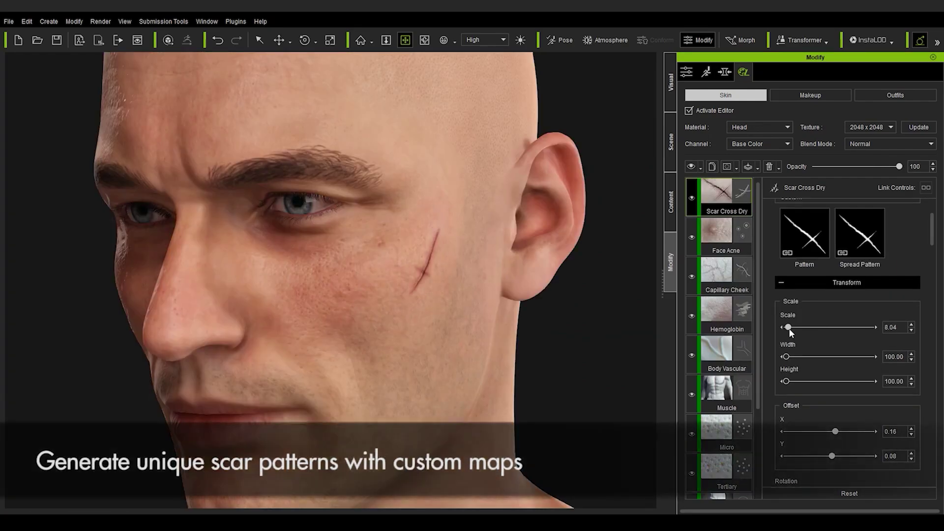
Adjust the scale of the Scar Cross Dry layer and expand the Body Hair 3 settings
{"action": "left_click_drag", "start_coordinate": [801, 331], "coordinate": [797, 329]}
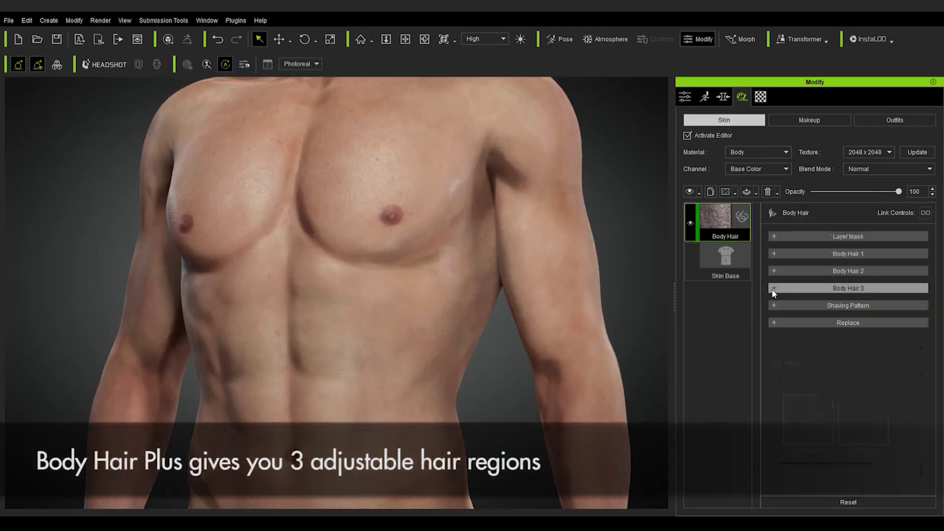
{"action": "left_click", "coordinate": [773, 290]}
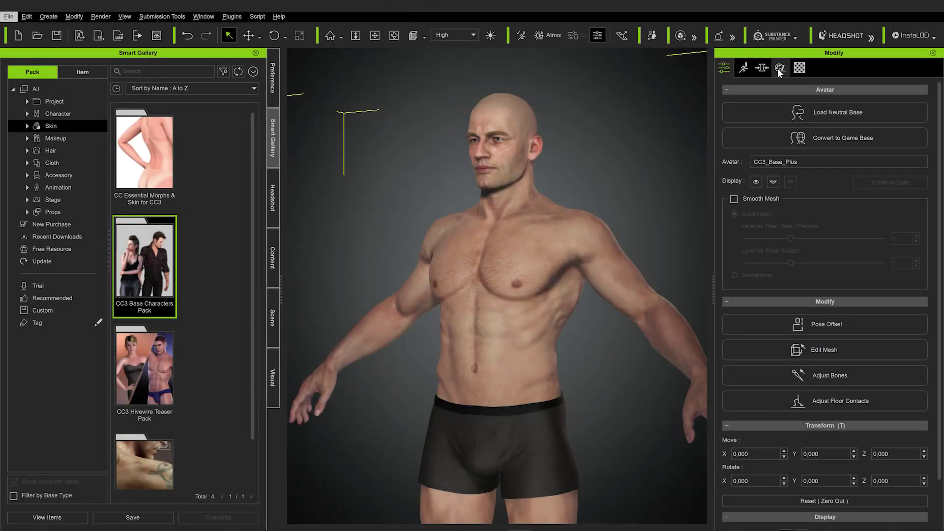
Bring up the character's skin editing options with enough width to show them fully, and activate the editor
{"action": "left_click", "coordinate": [777, 70]}
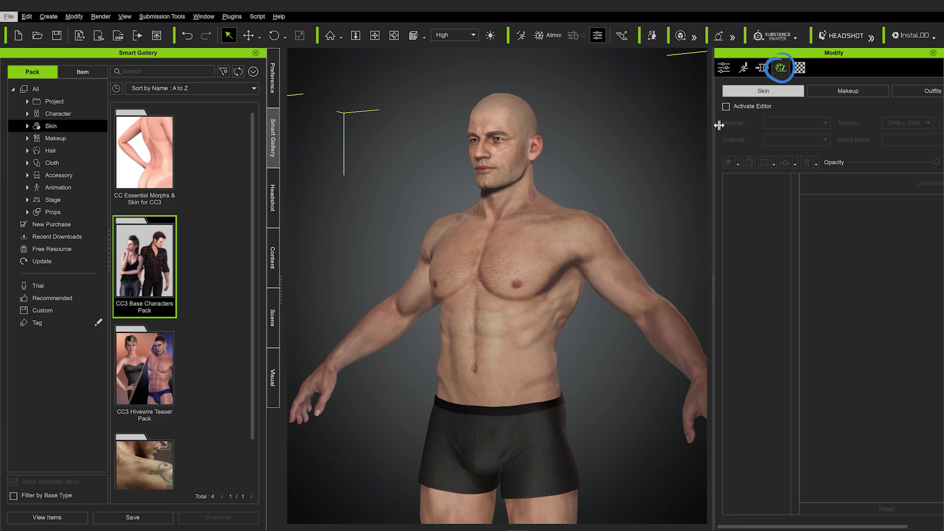
{"action": "left_click_drag", "start_coordinate": [714, 124], "coordinate": [680, 125]}
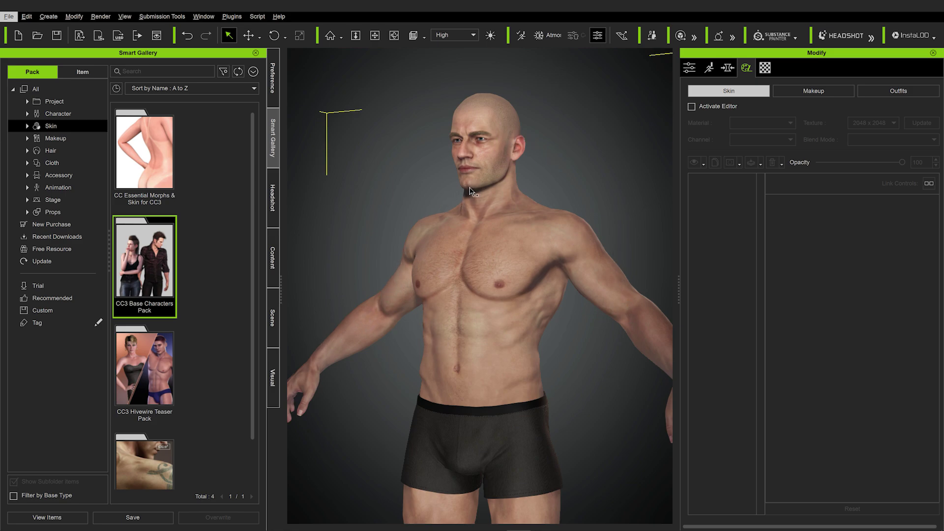
{"action": "right_click_drag", "start_coordinate": [423, 224], "coordinate": [456, 126]}
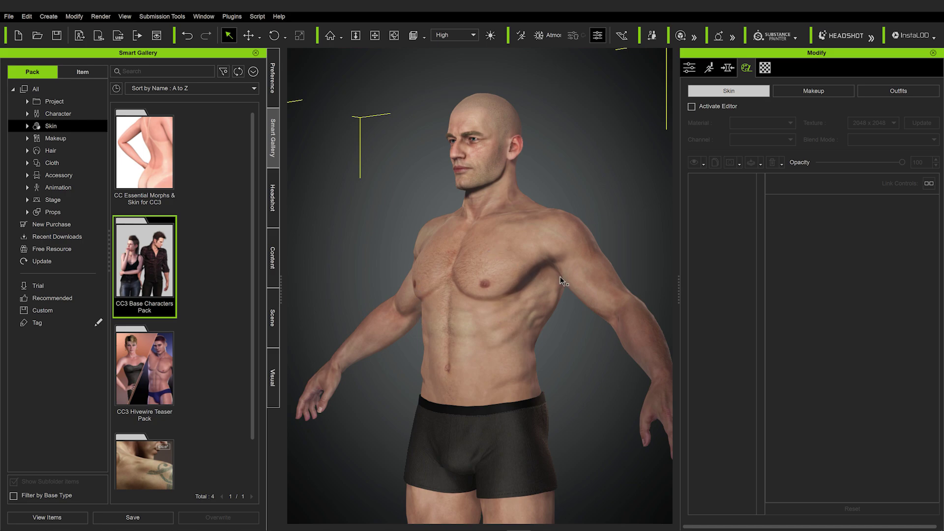
{"action": "left_click", "coordinate": [692, 106]}
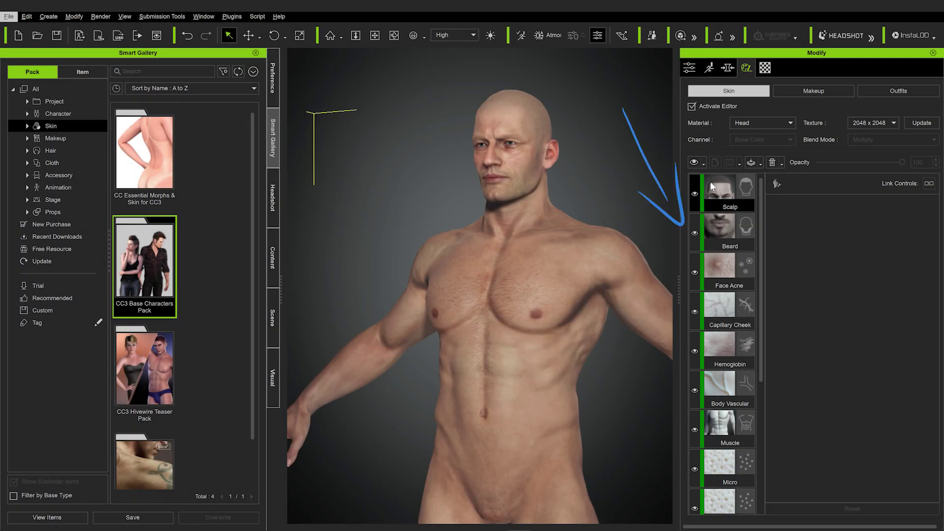
Keep Head as the material and hide all of its skin layers, limited to the current material
{"action": "left_click_drag", "start_coordinate": [722, 192], "coordinate": [733, 498]}
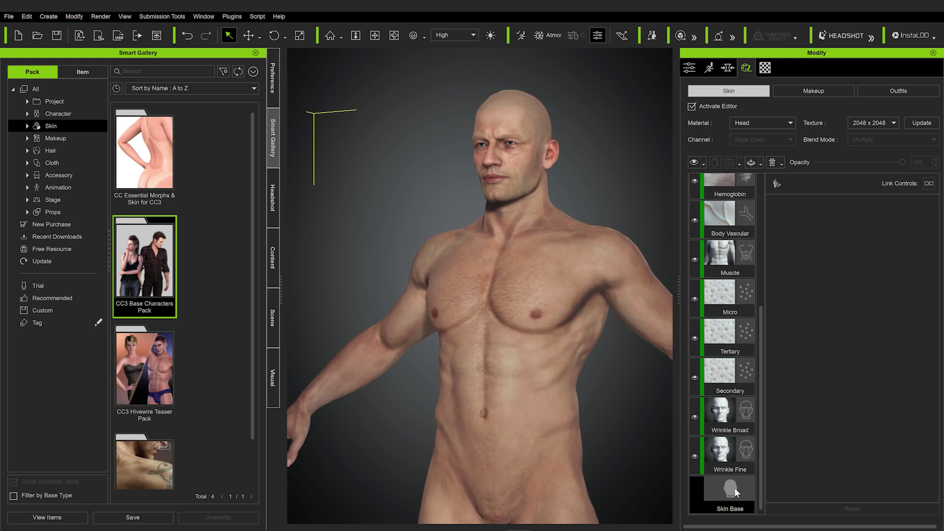
{"action": "scroll", "coordinate": [735, 488], "scroll_direction": "up", "scroll_amount": 3}
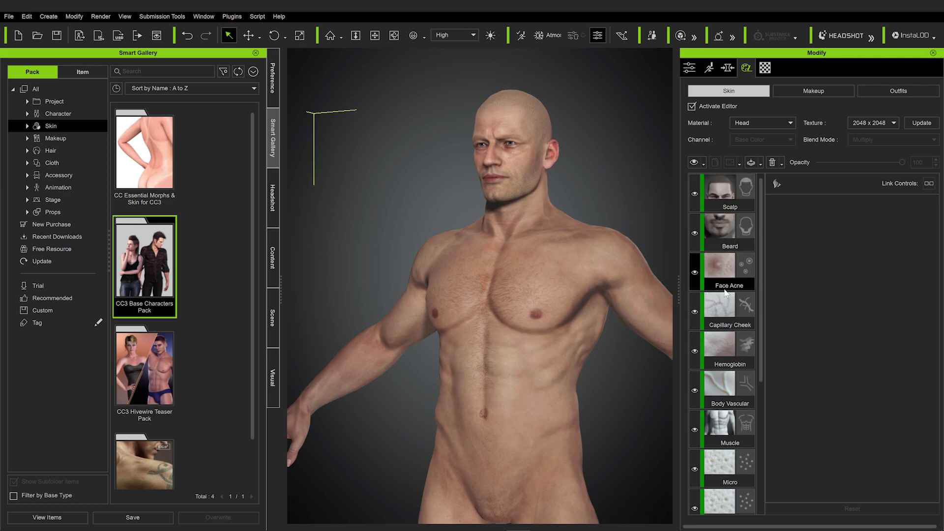
{"action": "scroll", "coordinate": [726, 293], "scroll_direction": "down", "scroll_amount": 3}
{"action": "left_click", "coordinate": [703, 163]}
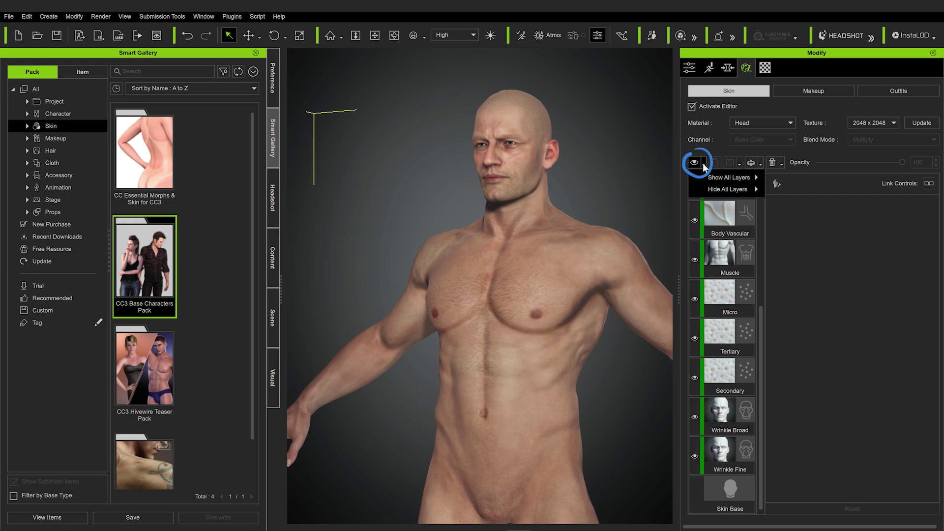
{"action": "mouse_move", "coordinate": [702, 189]}
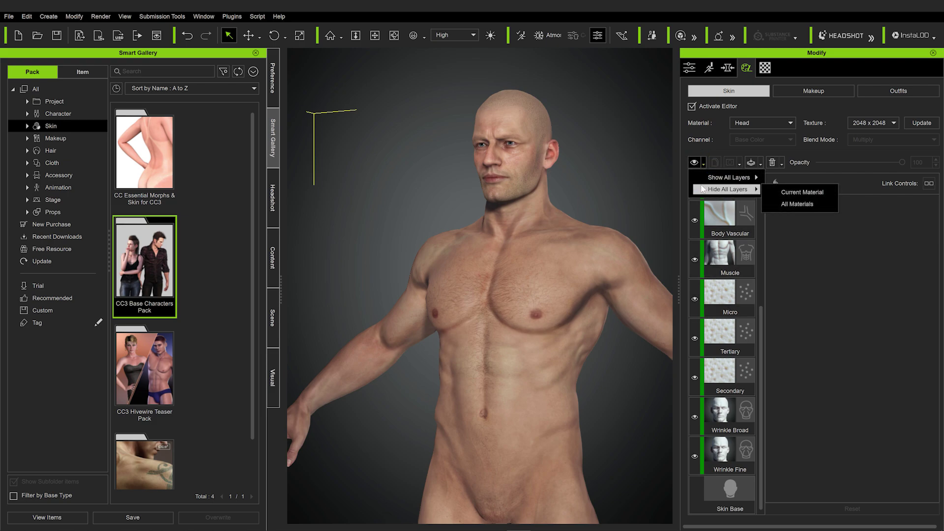
{"action": "left_click", "coordinate": [809, 194]}
{"action": "left_click", "coordinate": [761, 119]}
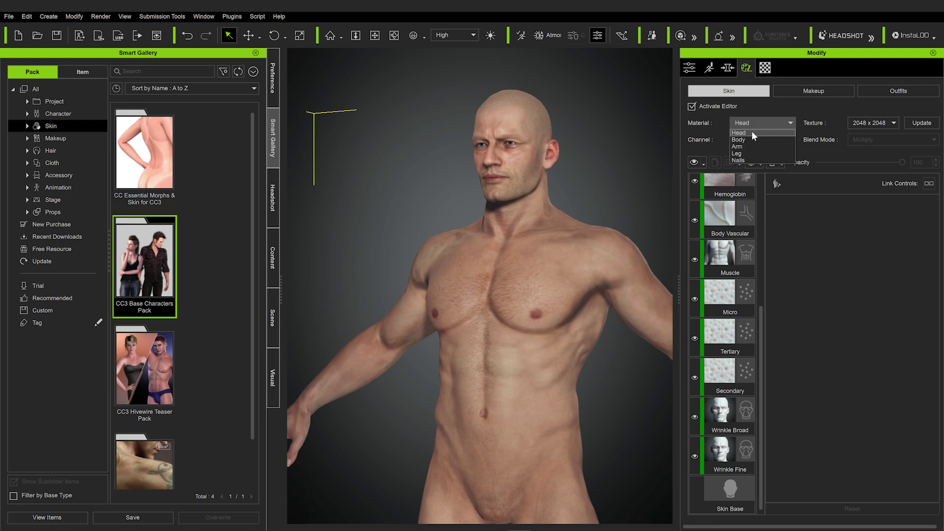
{"action": "left_click", "coordinate": [750, 131]}
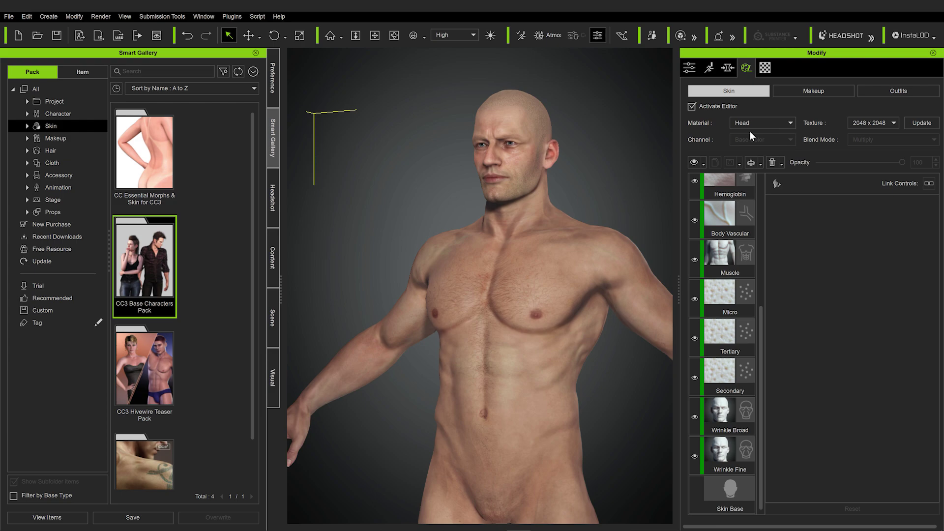
{"action": "left_click", "coordinate": [703, 163]}
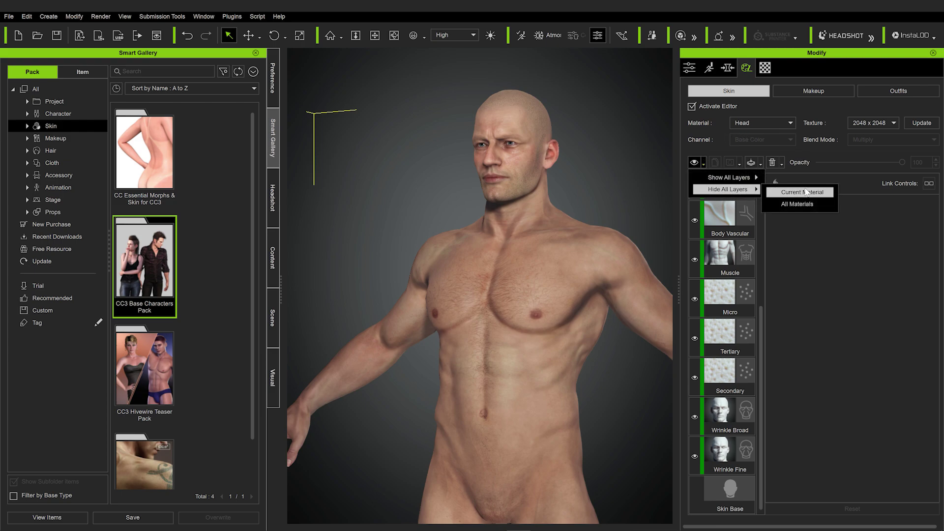
{"action": "left_click", "coordinate": [809, 202]}
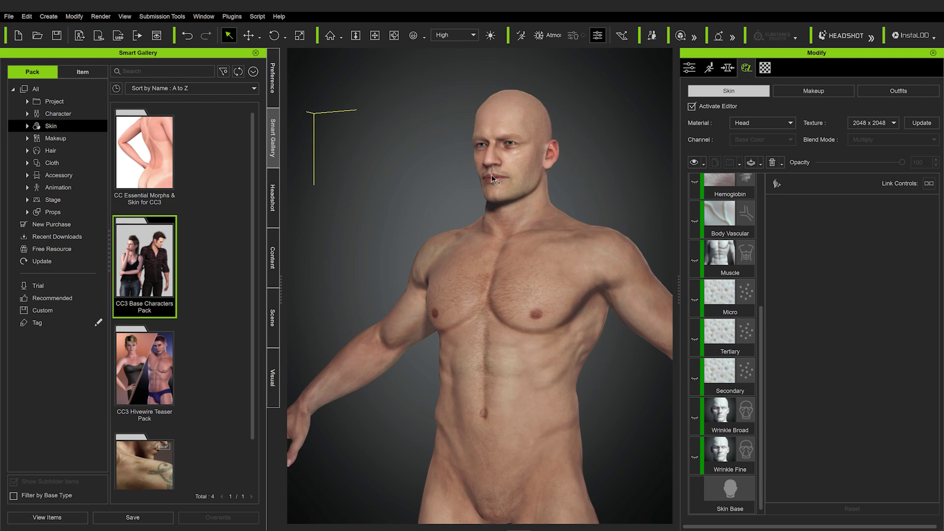
Make the head's Wrinkle Fine, Wrinkle Broad, Secondary, Tertiary and Micro layers visible again, one by one
{"action": "left_click", "coordinate": [695, 194]}
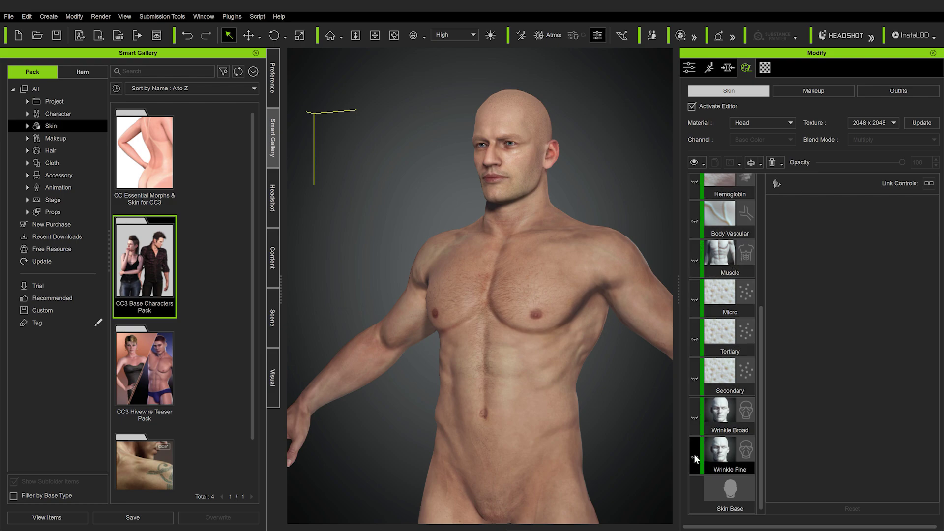
{"action": "left_click", "coordinate": [695, 417]}
{"action": "left_click", "coordinate": [695, 377]}
{"action": "left_click", "coordinate": [695, 341]}
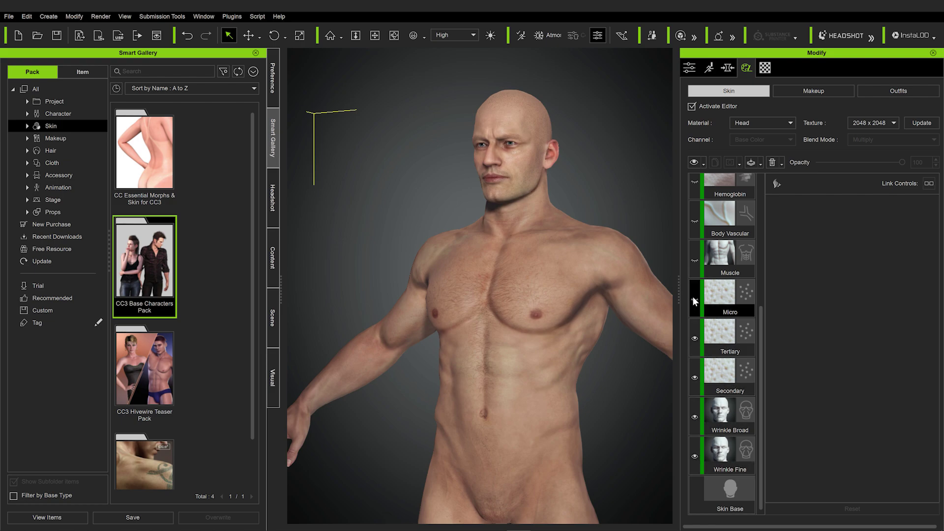
{"action": "left_click", "coordinate": [695, 300]}
Make the head's Muscle, Body Vascular, Hemoglobin, Capillary Cheek, Face Acne, Beard and Scalp layers visible again
{"action": "scroll", "coordinate": [695, 300], "scroll_direction": "up", "scroll_amount": 3}
{"action": "left_click", "coordinate": [695, 431]}
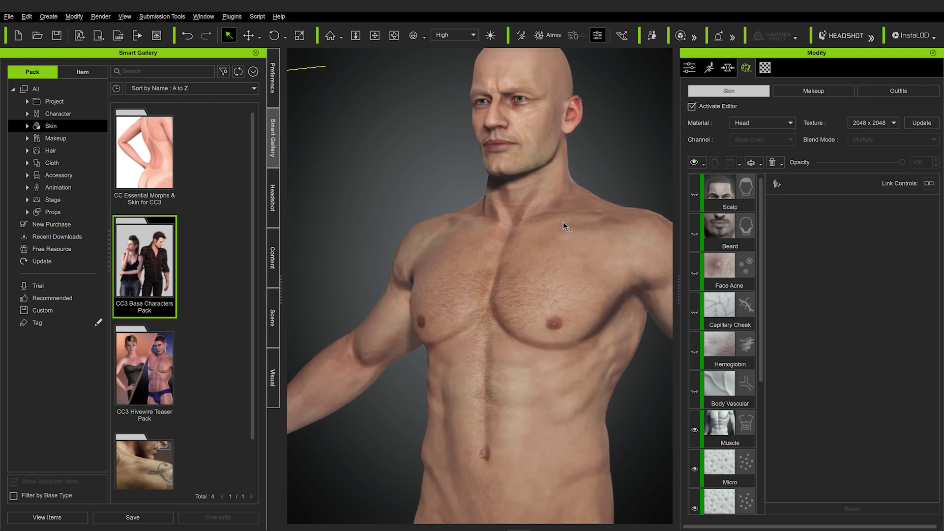
{"action": "left_click", "coordinate": [695, 390]}
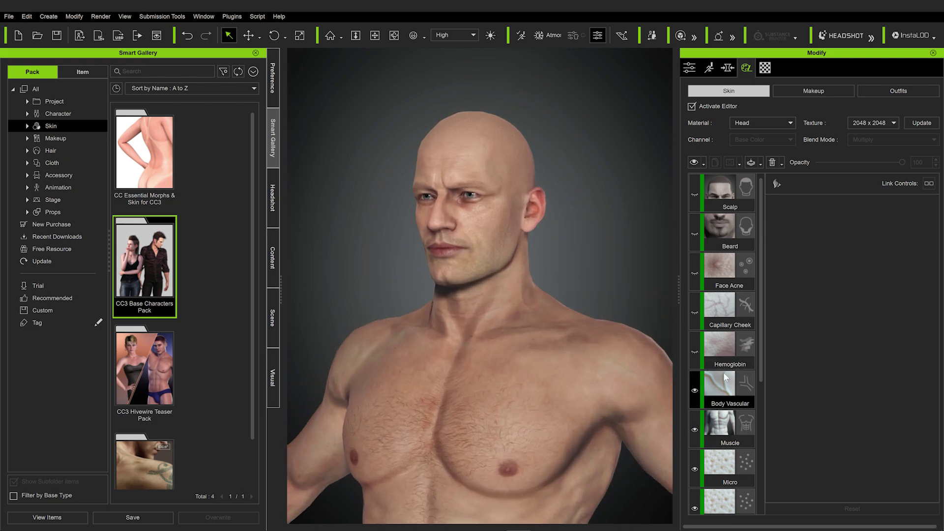
{"action": "left_click", "coordinate": [695, 351]}
{"action": "left_click", "coordinate": [695, 311]}
{"action": "left_click", "coordinate": [697, 273]}
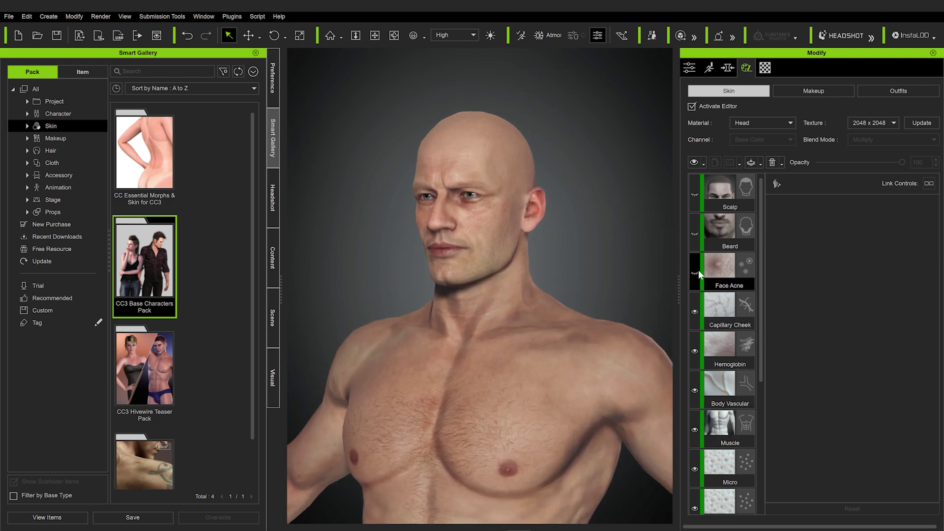
{"action": "left_click", "coordinate": [695, 233]}
{"action": "left_click", "coordinate": [692, 195]}
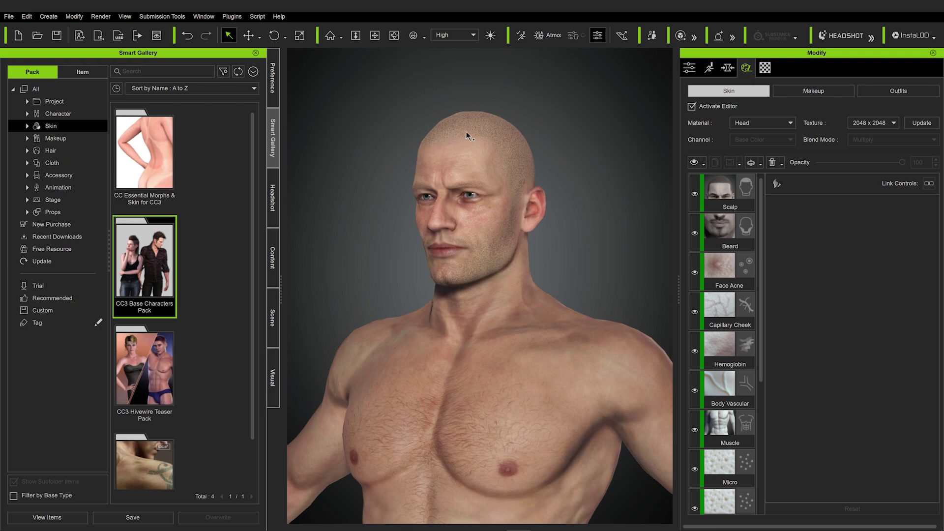
View the available texture resolutions for the Head material without changing the selection
{"action": "left_click", "coordinate": [737, 239]}
{"action": "left_click", "coordinate": [875, 122]}
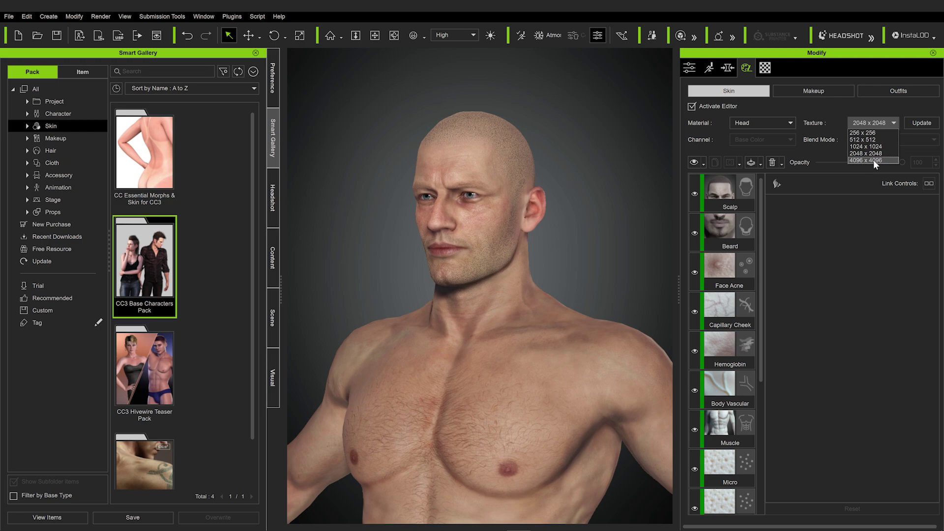
{"action": "left_click", "coordinate": [927, 105]}
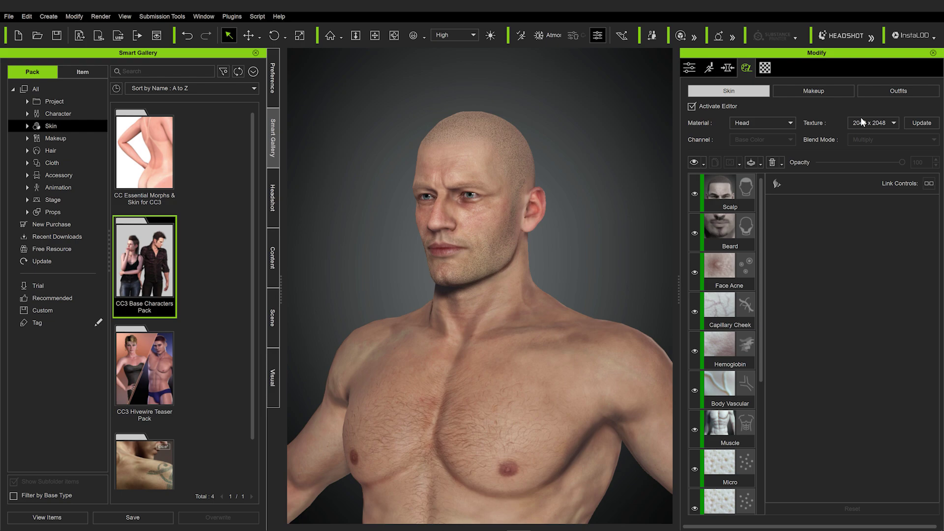
Select the head's Skin Base layer and examine its resource maps and texture maps
{"action": "scroll", "coordinate": [733, 315], "scroll_direction": "down", "scroll_amount": 5}
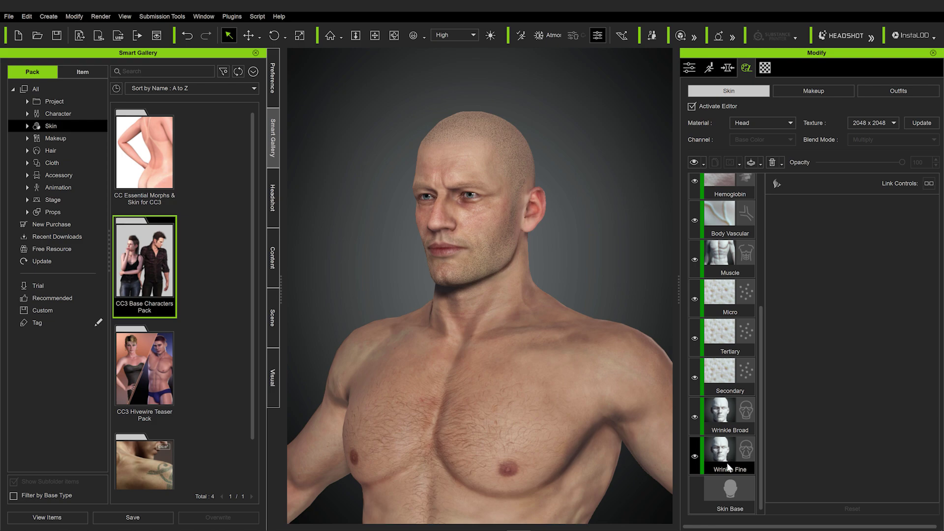
{"action": "left_click", "coordinate": [734, 483]}
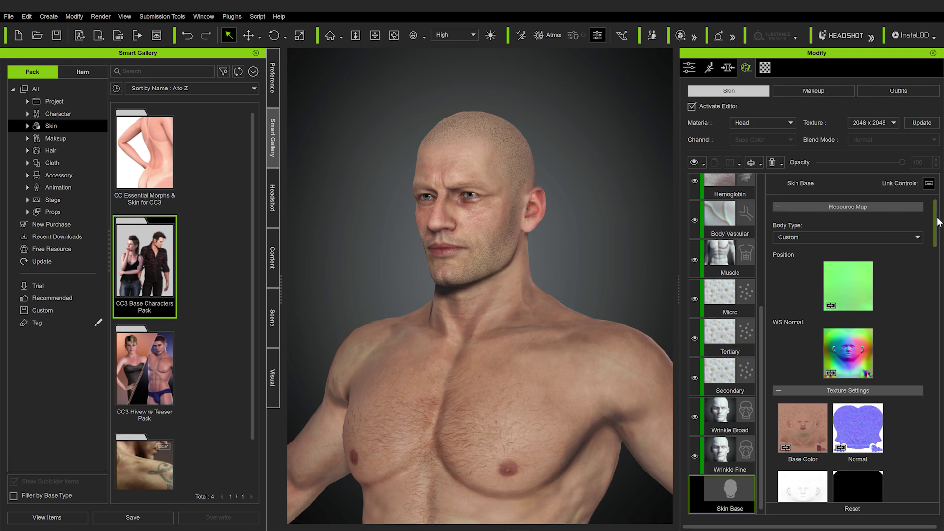
{"action": "left_click_drag", "start_coordinate": [937, 222], "coordinate": [934, 240]}
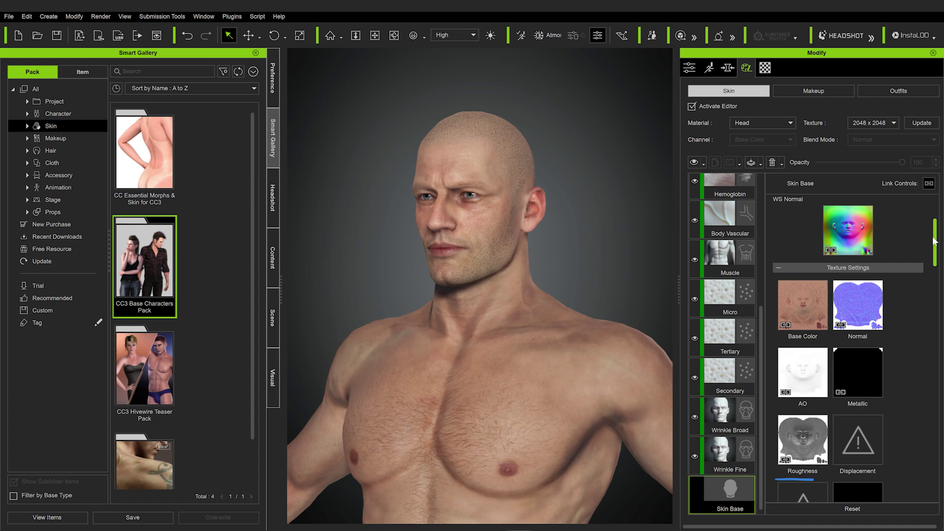
{"action": "left_click_drag", "start_coordinate": [934, 241], "coordinate": [933, 249]}
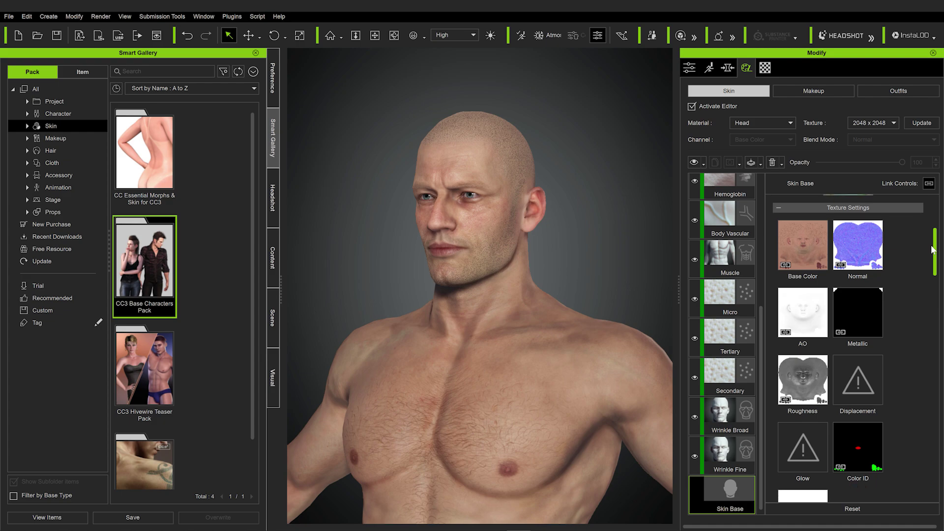
{"action": "left_click_drag", "start_coordinate": [932, 249], "coordinate": [897, 216]}
Collapse the Skin Base layer's Resource Map and Texture Settings sections and bring its Color ID - Black - Head adjustments into view
{"action": "left_click", "coordinate": [826, 209]}
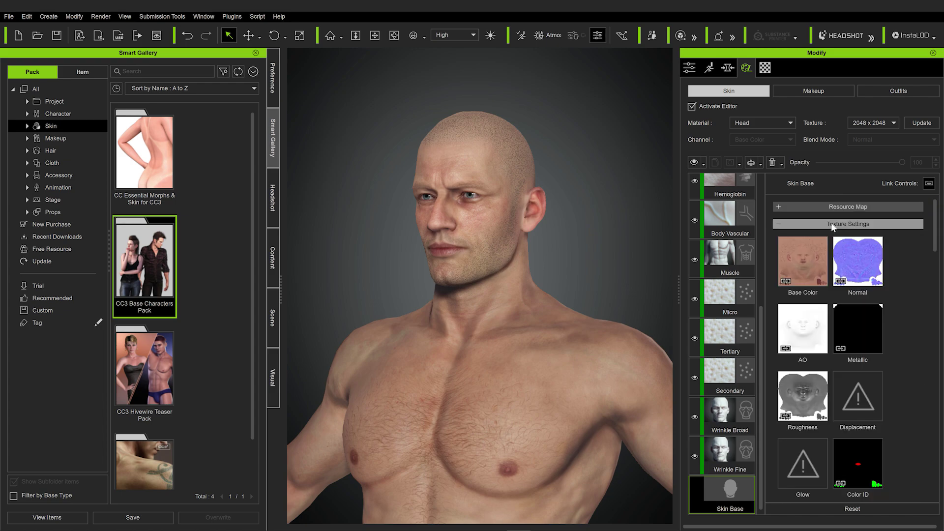
{"action": "left_click", "coordinate": [832, 224]}
{"action": "scroll", "coordinate": [849, 252], "scroll_direction": "down", "scroll_amount": 2}
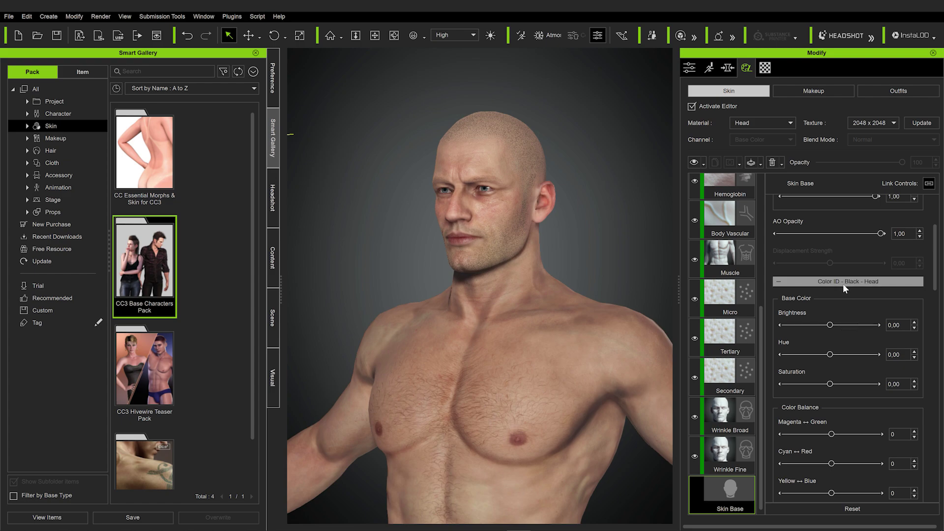
{"action": "scroll", "coordinate": [839, 283], "scroll_direction": "down", "scroll_amount": 1}
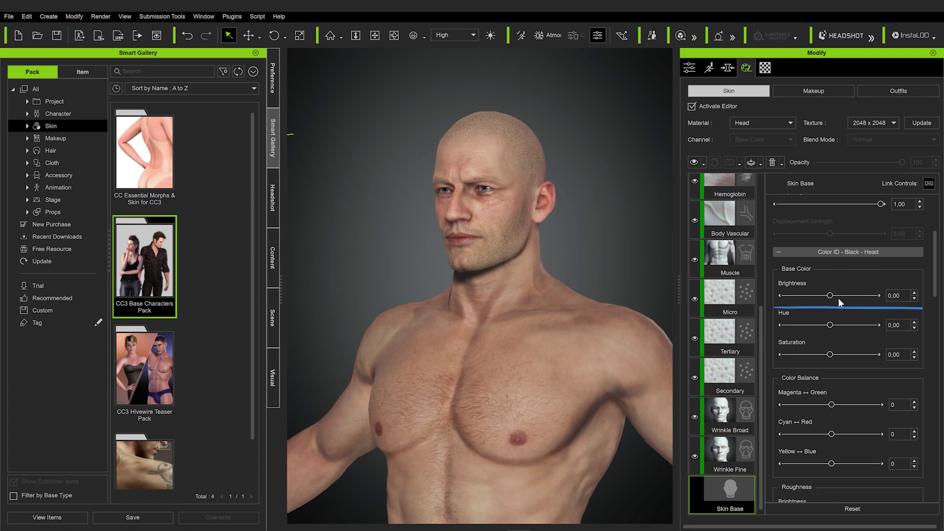
Set the Skin Base layer's Black - Head base color brightness to -0,04 and hue to 0,01, and update the head texture
{"action": "left_click_drag", "start_coordinate": [831, 295], "coordinate": [830, 295]}
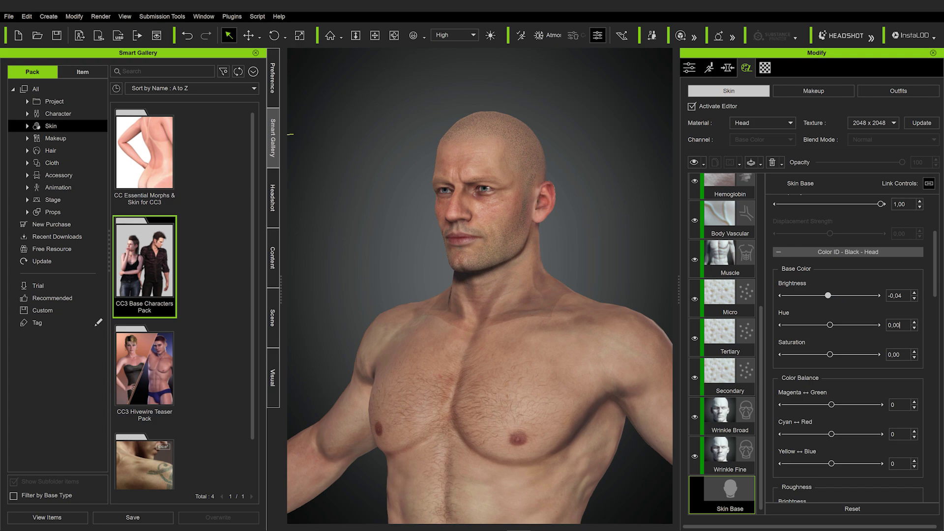
{"action": "key", "text": "shift+Left"}
{"action": "key", "text": "shift+Left"}
{"action": "type", "text": "2"}
{"action": "key", "text": "Return"}
{"action": "key", "text": "Down"}
{"action": "scroll", "coordinate": [933, 257], "scroll_direction": "up", "scroll_amount": 3}
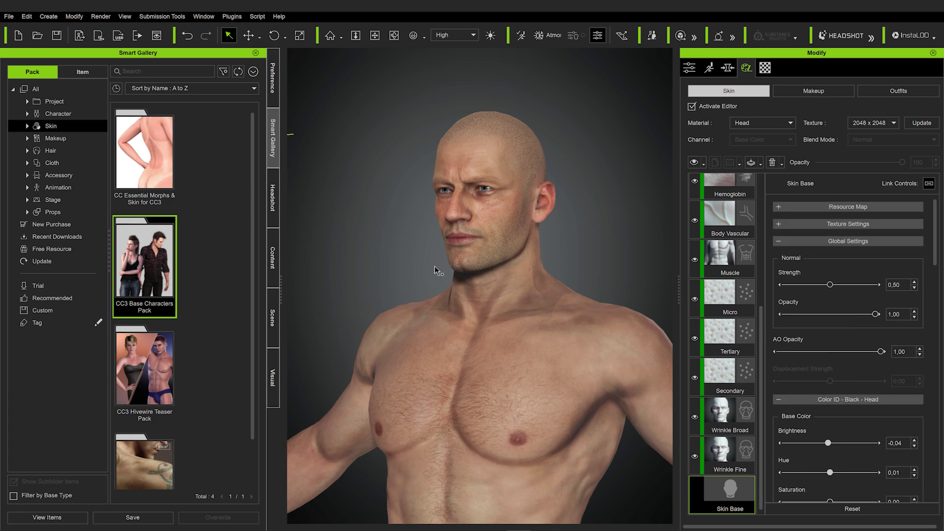
{"action": "left_click", "coordinate": [918, 126]}
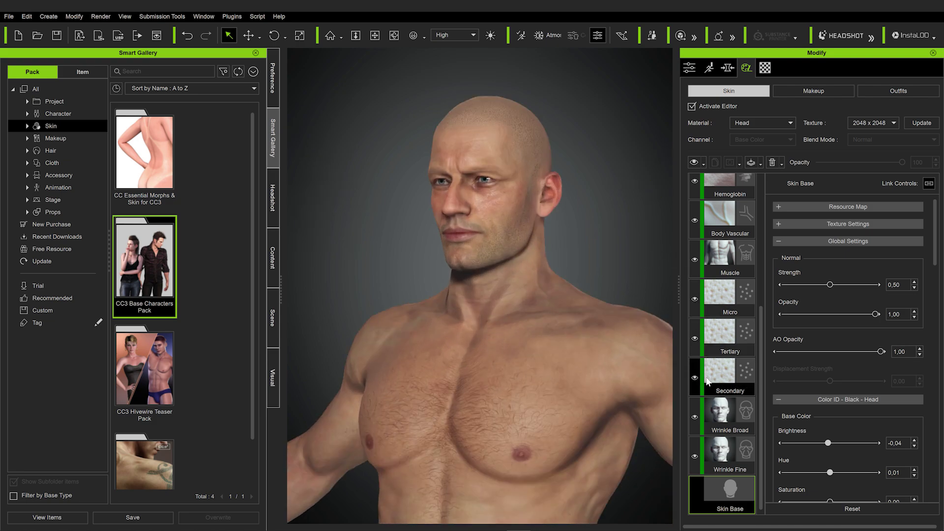
{"action": "key", "text": "alt"}
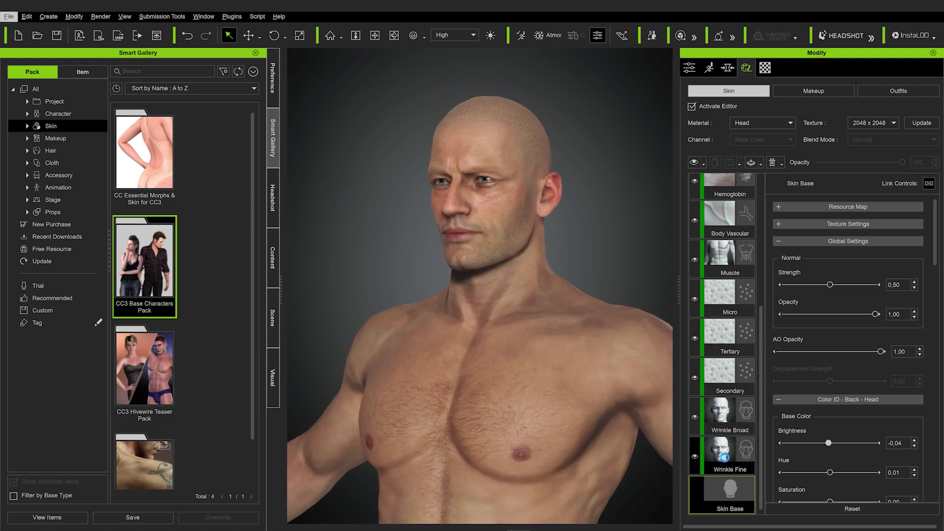
Raise the head's Body Vascular layer opacity to 100
{"action": "left_click", "coordinate": [727, 224]}
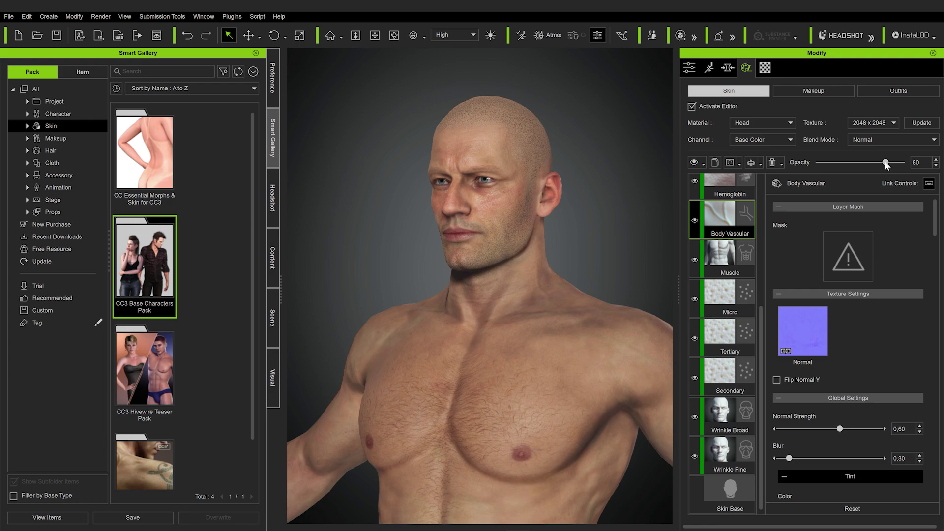
{"action": "left_click_drag", "start_coordinate": [886, 162], "coordinate": [907, 164]}
Review the Body Vascular layer's settings and collapse the sections below its Layer Mask
{"action": "scroll", "coordinate": [845, 323], "scroll_direction": "down", "scroll_amount": 5}
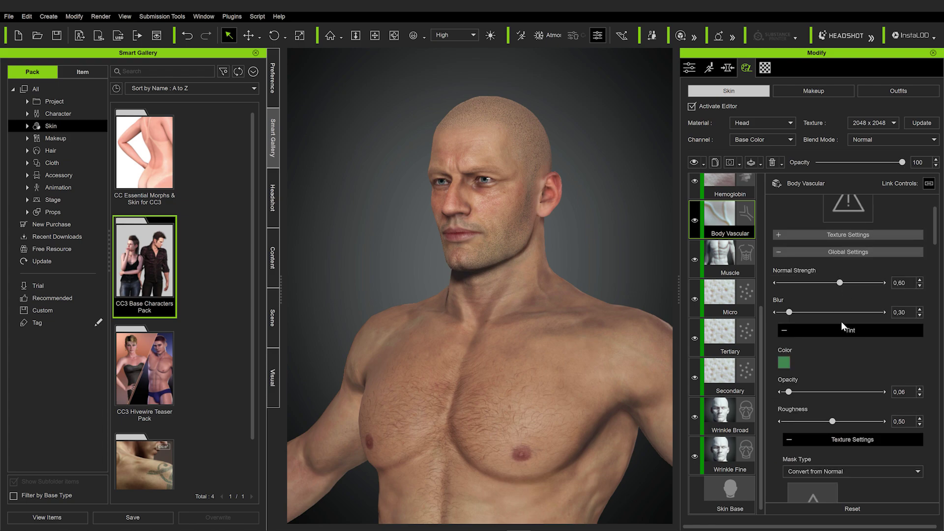
{"action": "scroll", "coordinate": [840, 346], "scroll_direction": "down", "scroll_amount": 5}
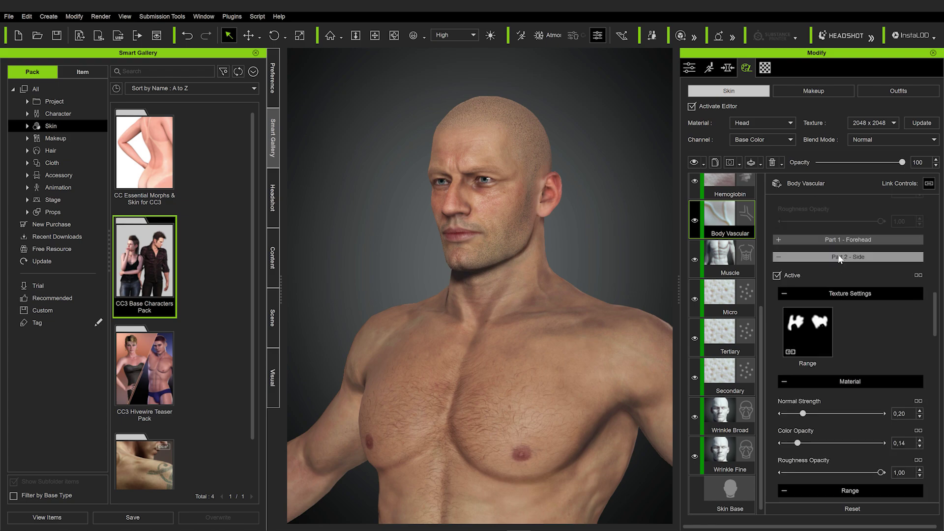
{"action": "scroll", "coordinate": [840, 320], "scroll_direction": "up", "scroll_amount": 10}
{"action": "left_click", "coordinate": [843, 310]}
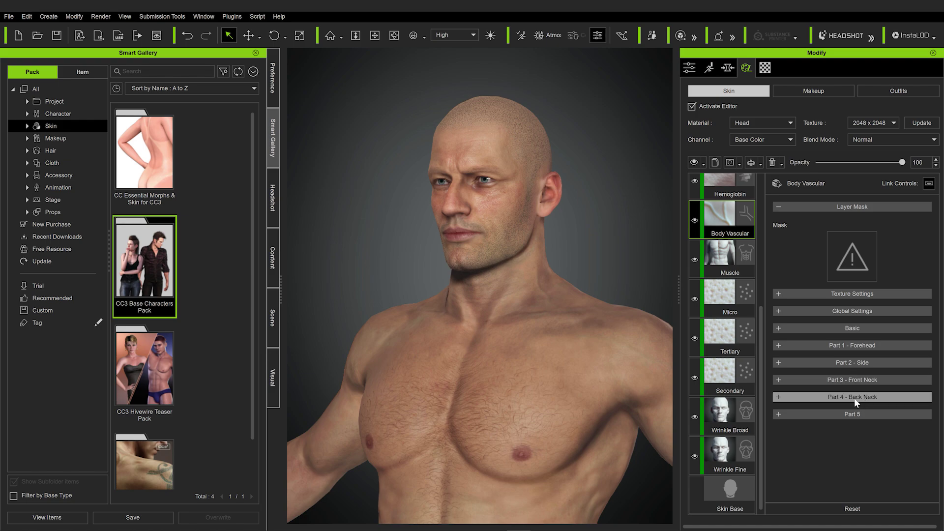
Expand the Body Vascular layer's Part 5 section to examine its settings and collapse it again
{"action": "left_click", "coordinate": [845, 417]}
{"action": "scroll", "coordinate": [831, 393], "scroll_direction": "down", "scroll_amount": 3}
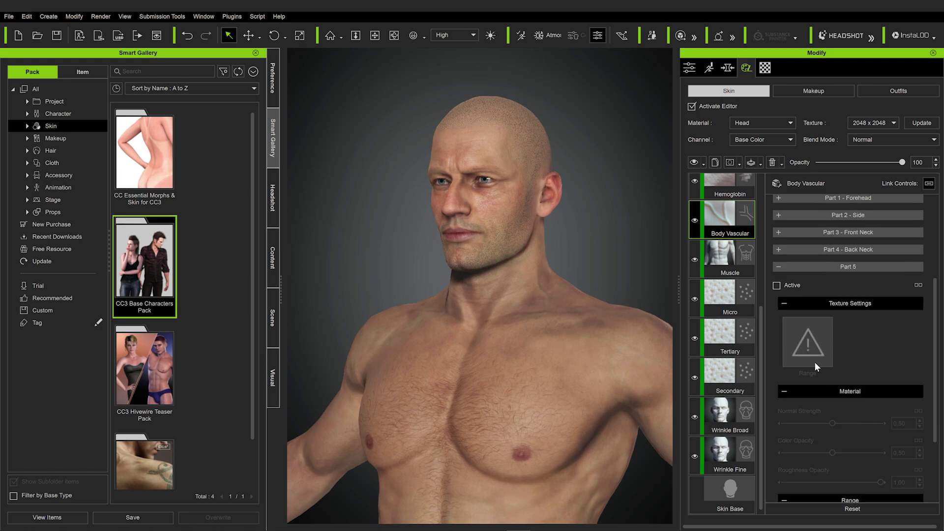
{"action": "left_click", "coordinate": [854, 270]}
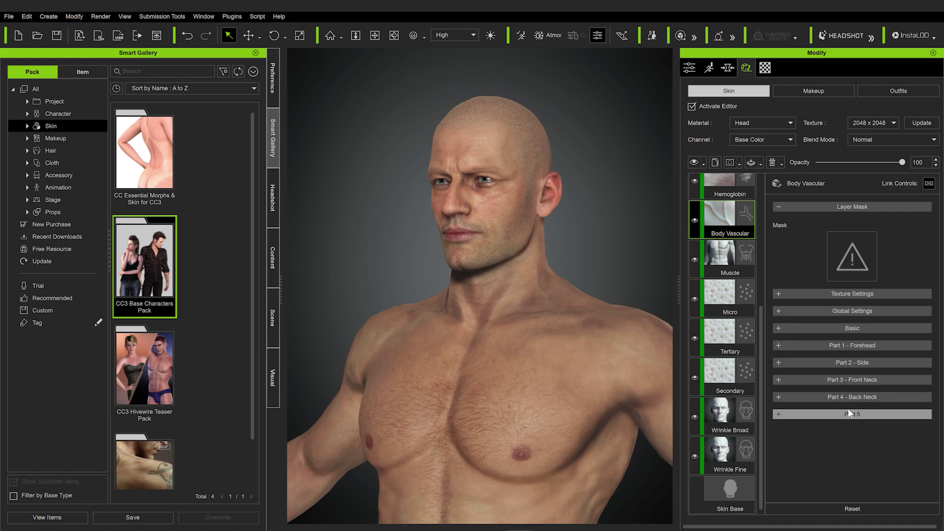
Set the Normal Strength of the Body Vascular layer's Part 3 - Front Neck to 0,61
{"action": "left_click", "coordinate": [866, 378]}
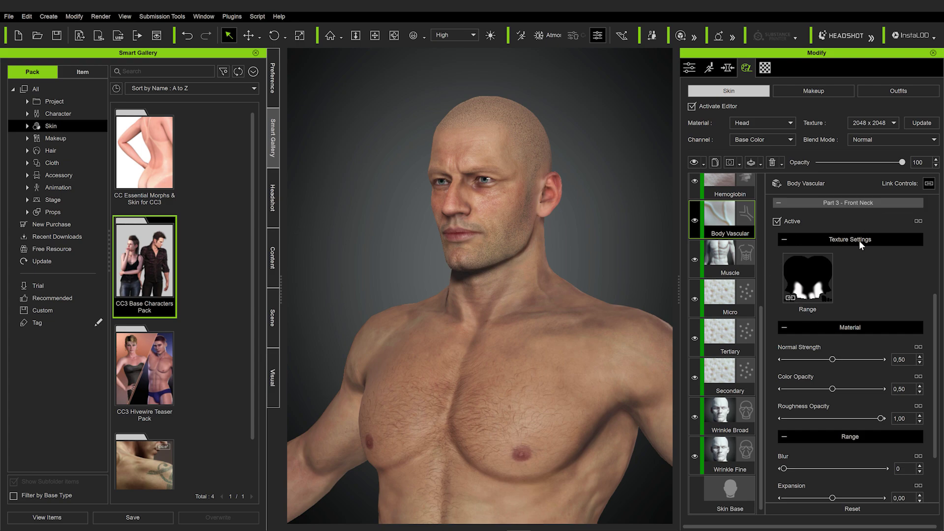
{"action": "scroll", "coordinate": [834, 333], "scroll_direction": "down", "scroll_amount": 2}
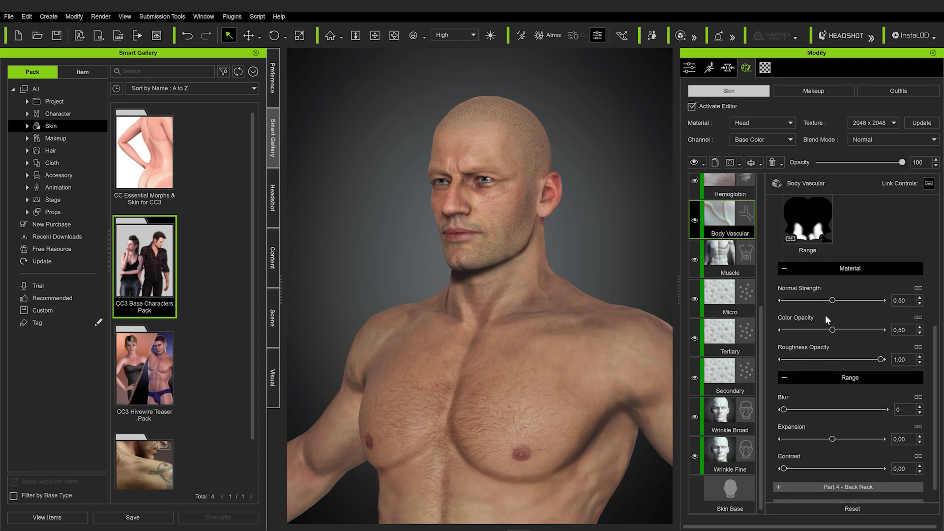
{"action": "mouse_move", "coordinate": [832, 302]}
{"action": "left_mouse_down"}
{"action": "mouse_move", "coordinate": [883, 301]}
{"action": "mouse_move", "coordinate": [806, 299]}
{"action": "mouse_move", "coordinate": [854, 297]}
{"action": "mouse_move", "coordinate": [824, 297]}
{"action": "mouse_move", "coordinate": [851, 297]}
{"action": "mouse_move", "coordinate": [843, 298]}
{"action": "left_mouse_up"}
{"action": "right_click_drag", "start_coordinate": [501, 284], "coordinate": [417, 290]}
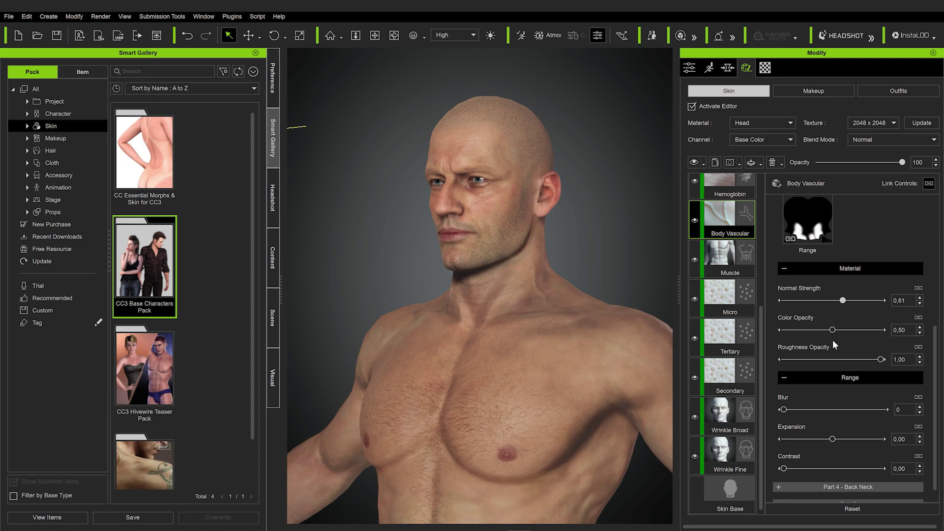
Set the Color Opacity of Part 3 - Front Neck to 0,48 and collapse that section
{"action": "scroll", "coordinate": [832, 339], "scroll_direction": "down", "scroll_amount": 1}
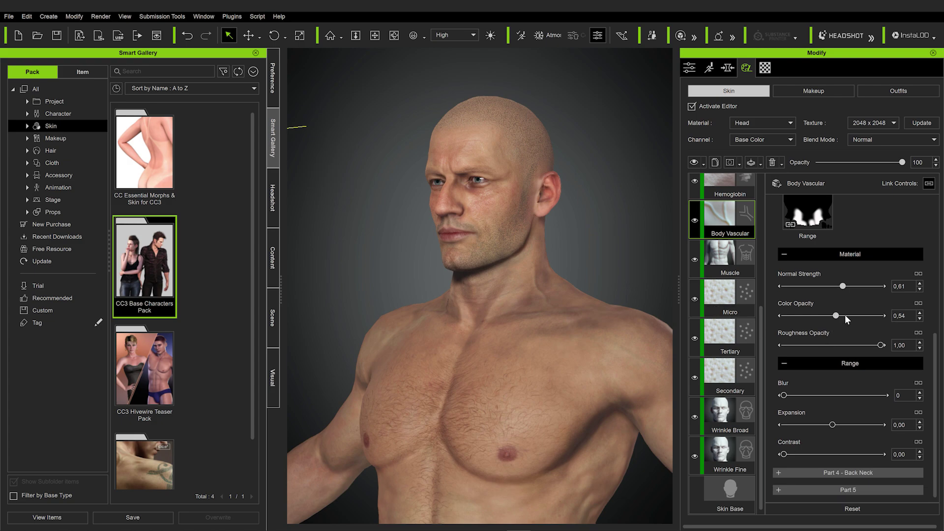
{"action": "left_click_drag", "start_coordinate": [845, 315], "coordinate": [886, 317]}
{"action": "left_click_drag", "start_coordinate": [814, 315], "coordinate": [836, 315]}
{"action": "mouse_move", "coordinate": [882, 347]}
{"action": "left_mouse_down"}
{"action": "mouse_move", "coordinate": [786, 347]}
{"action": "mouse_move", "coordinate": [882, 346]}
{"action": "left_mouse_up"}
{"action": "scroll", "coordinate": [855, 283], "scroll_direction": "up", "scroll_amount": 3}
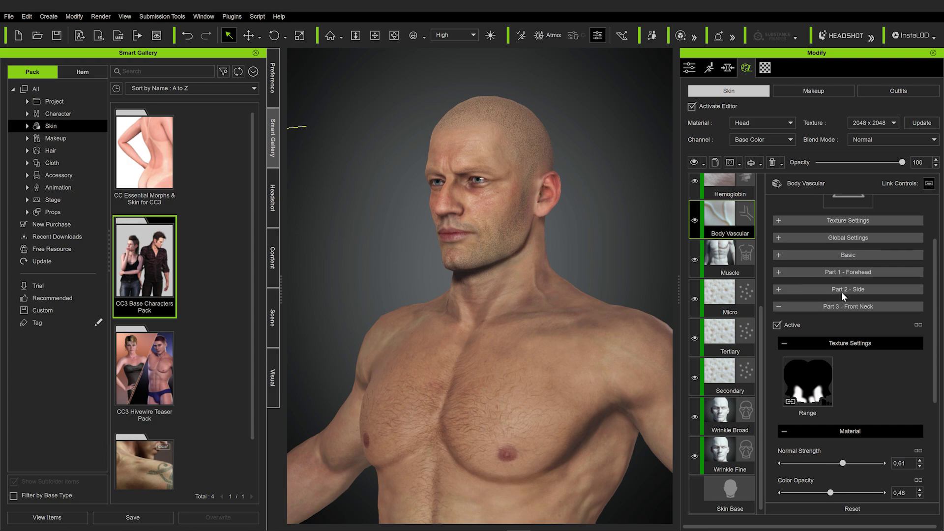
{"action": "left_click", "coordinate": [838, 307]}
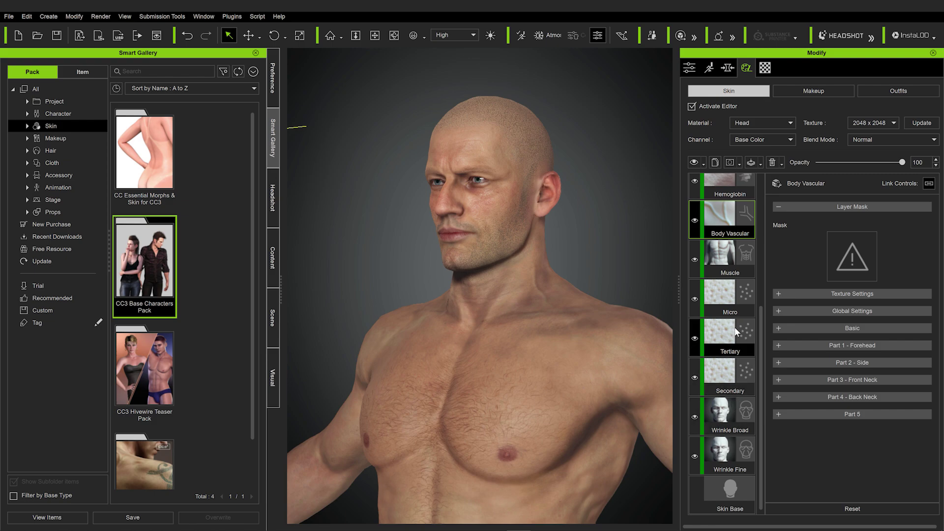
{"action": "scroll", "coordinate": [736, 329], "scroll_direction": "up", "scroll_amount": 4}
{"action": "scroll", "coordinate": [735, 329], "scroll_direction": "down", "scroll_amount": 4}
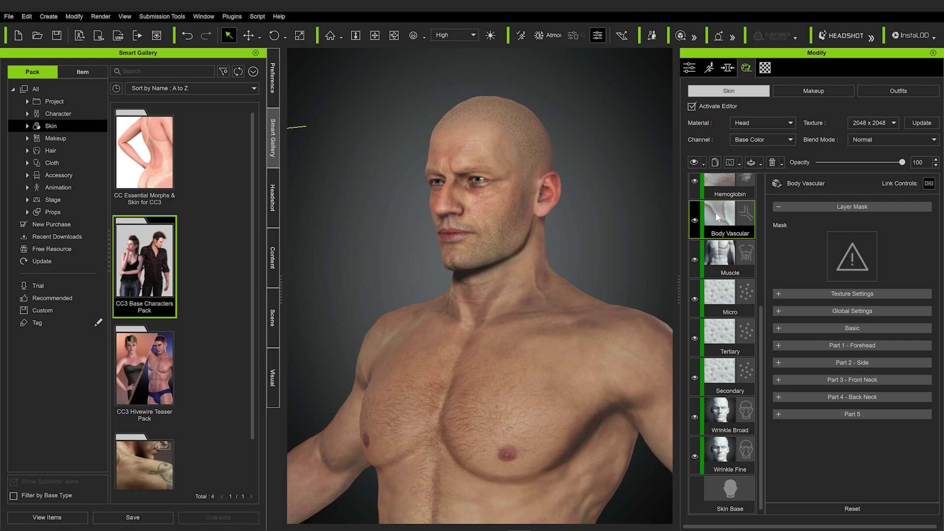
{"action": "scroll", "coordinate": [719, 221], "scroll_direction": "up", "scroll_amount": 4}
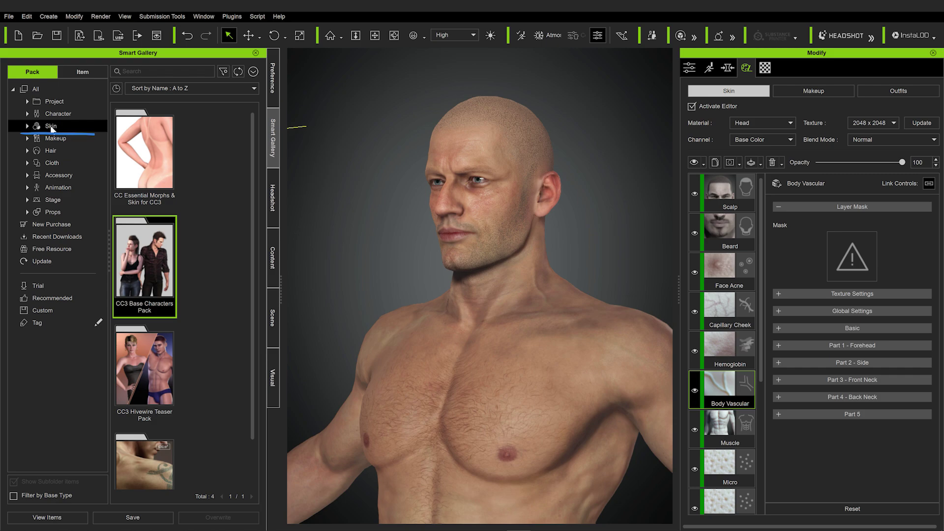
{"action": "scroll", "coordinate": [215, 232], "scroll_direction": "down", "scroll_amount": 1}
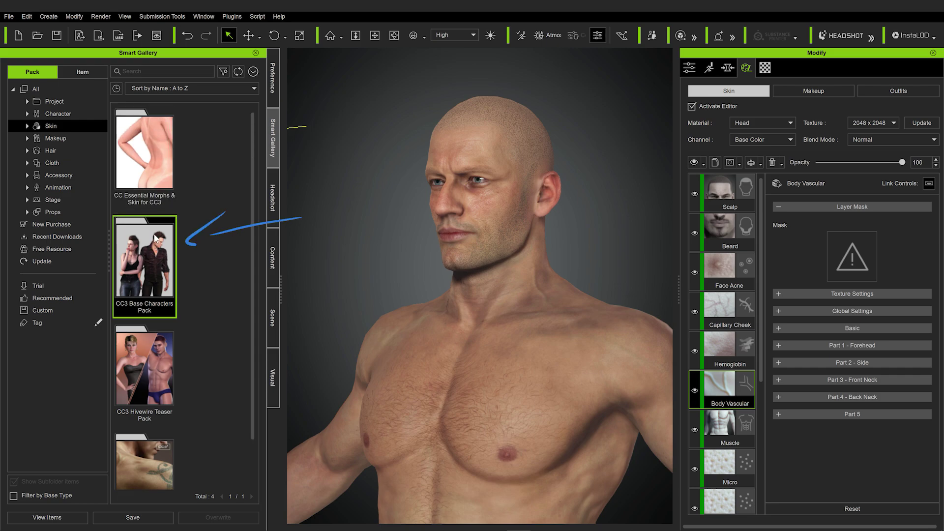
Open the CC3 Base Characters Pack, view its Skin Base presets and show the Normal Effects presets
{"action": "double_click", "coordinate": [153, 260]}
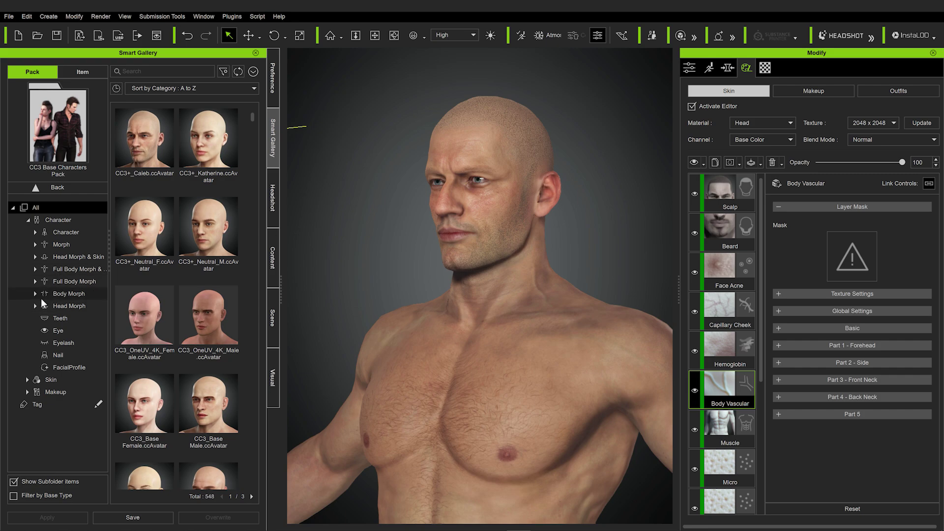
{"action": "left_click", "coordinate": [44, 380]}
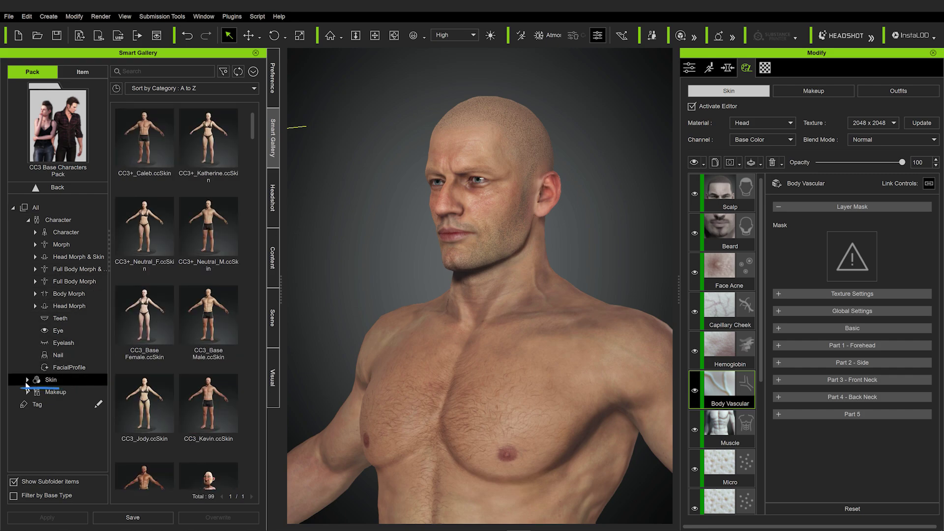
{"action": "left_click", "coordinate": [27, 380]}
{"action": "scroll", "coordinate": [43, 369], "scroll_direction": "down", "scroll_amount": 2}
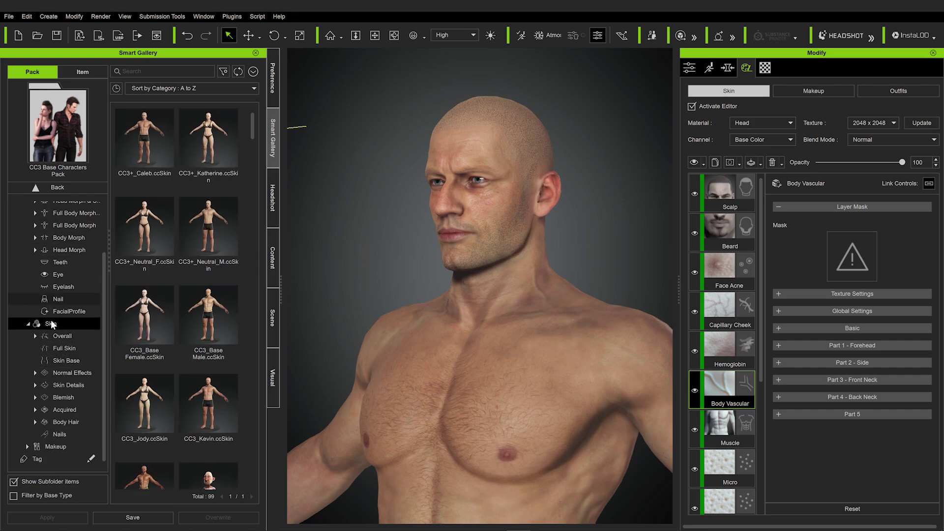
{"action": "left_click", "coordinate": [61, 359]}
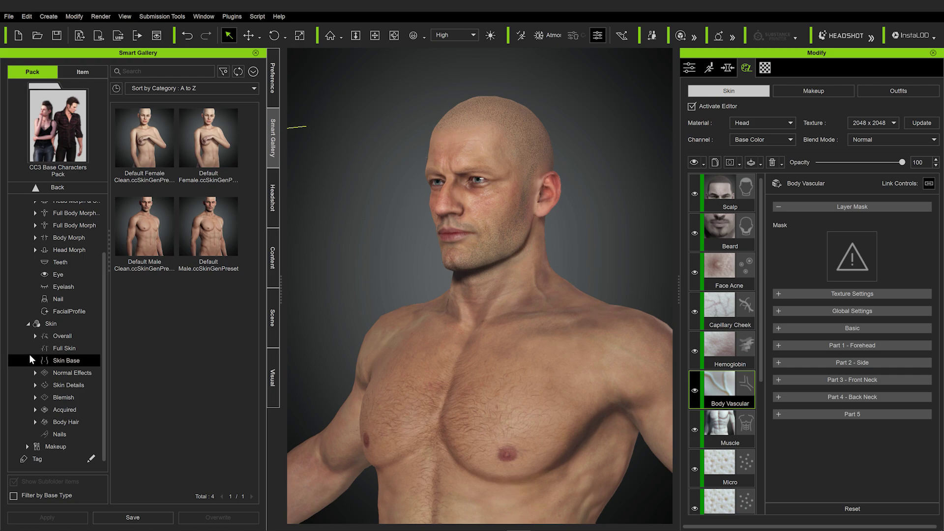
{"action": "left_click", "coordinate": [83, 373]}
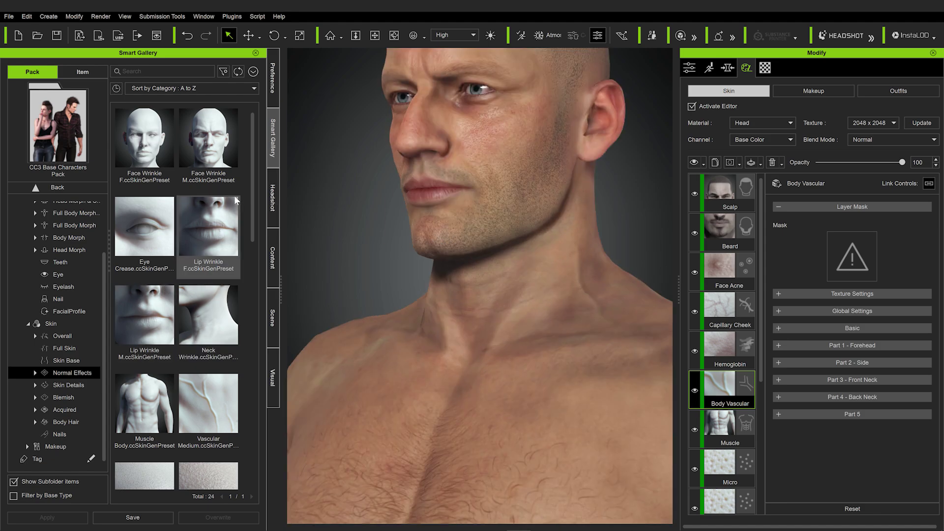
Add the 1Secondary Normal F preset to the head as a new layer
{"action": "scroll", "coordinate": [207, 295], "scroll_direction": "down", "scroll_amount": 5}
{"action": "left_click", "coordinate": [209, 310]}
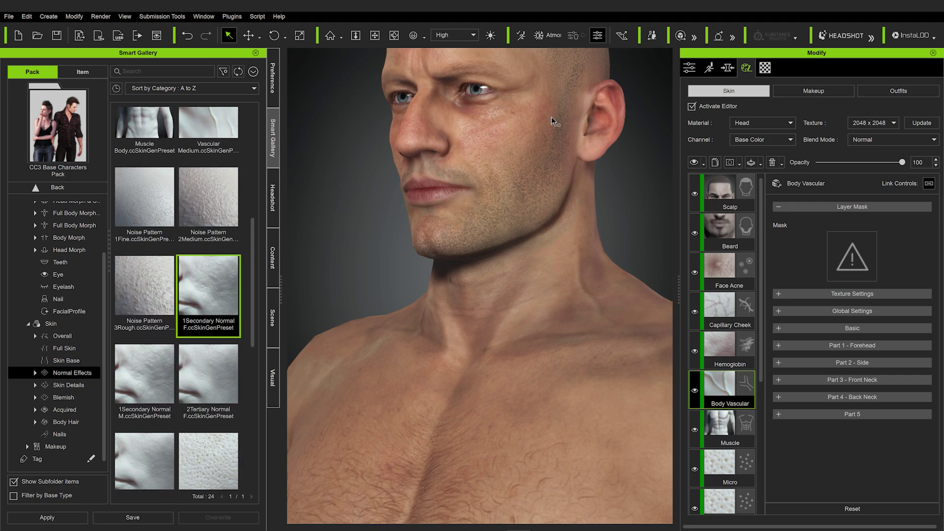
{"action": "double_click", "coordinate": [206, 288]}
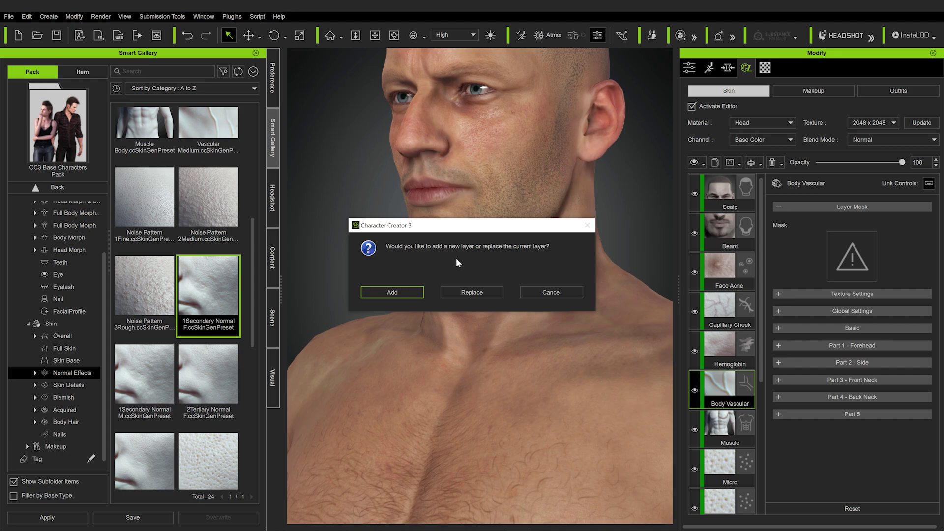
{"action": "left_click", "coordinate": [403, 292]}
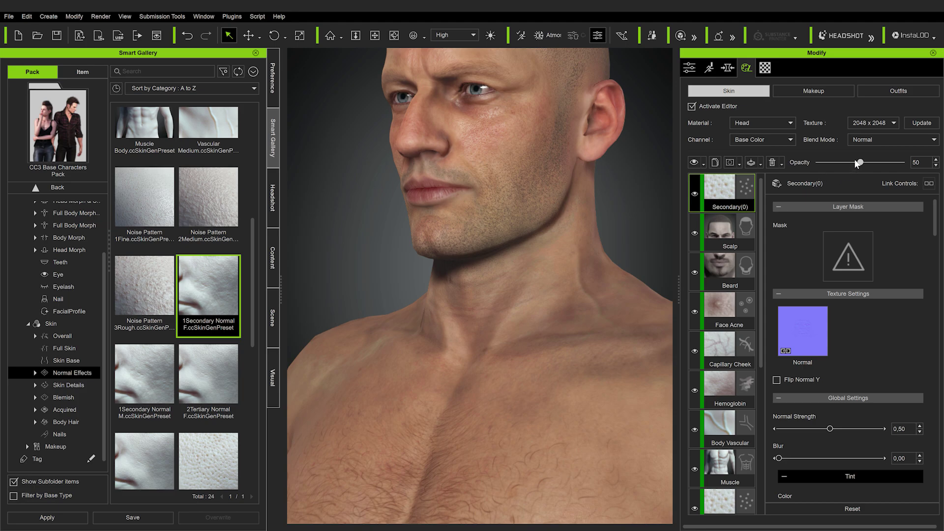
Try an opacity of 75 on the added Secondary layer and delete the layer
{"action": "left_click_drag", "start_coordinate": [861, 162], "coordinate": [882, 162]}
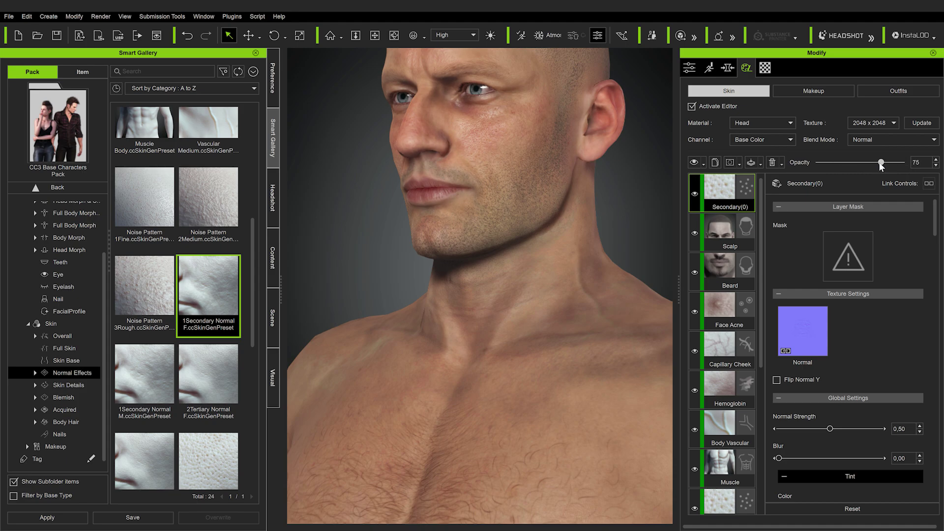
{"action": "right_click", "coordinate": [720, 188]}
{"action": "left_click", "coordinate": [756, 231]}
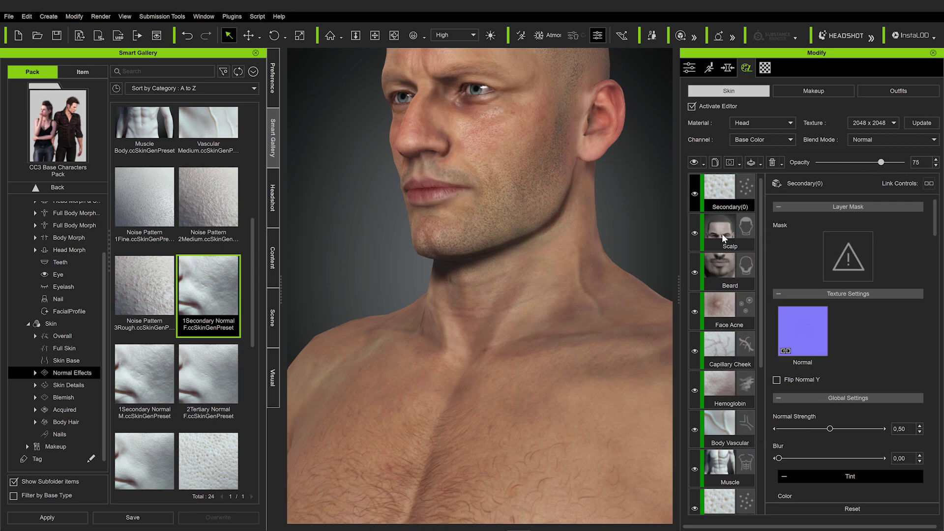
Add the Facial Fine Wrinkle preset to the head as a new layer and set its opacity to 47
{"action": "scroll", "coordinate": [200, 339], "scroll_direction": "down", "scroll_amount": 1}
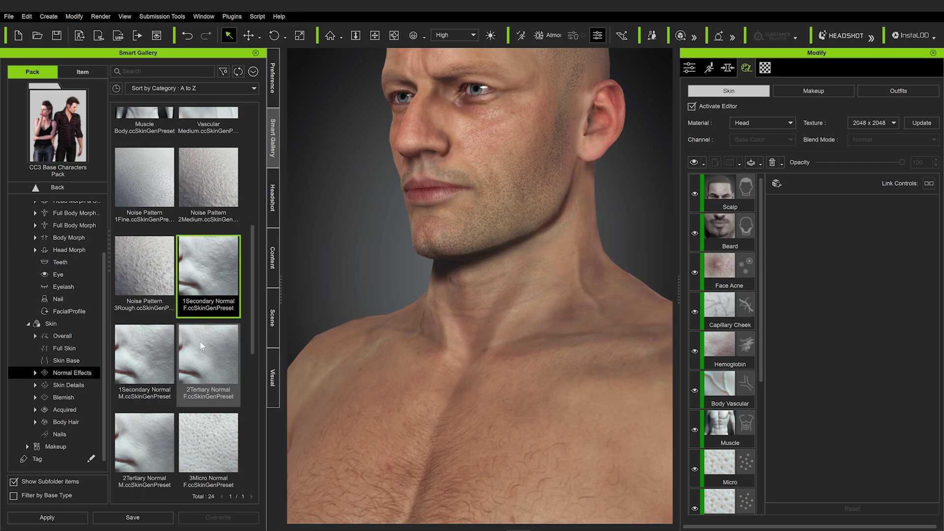
{"action": "scroll", "coordinate": [190, 339], "scroll_direction": "down", "scroll_amount": 7}
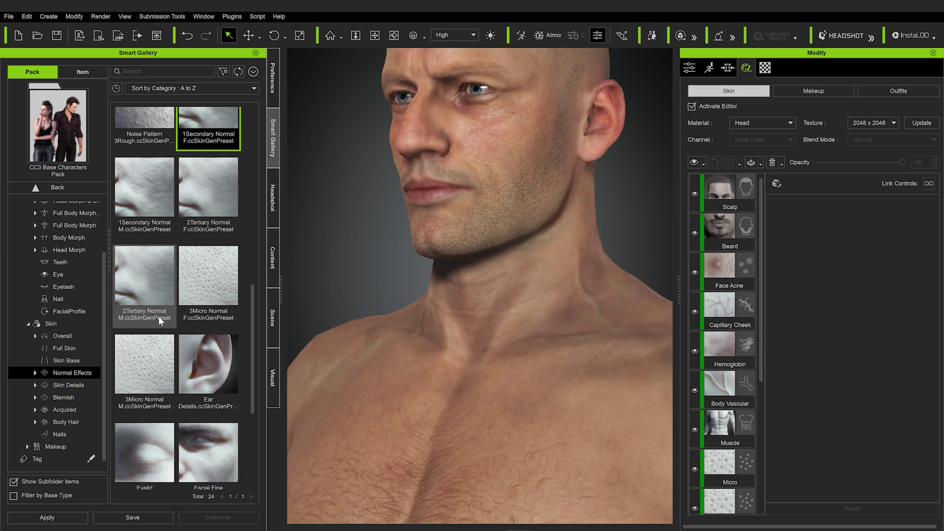
{"action": "left_click", "coordinate": [210, 338]}
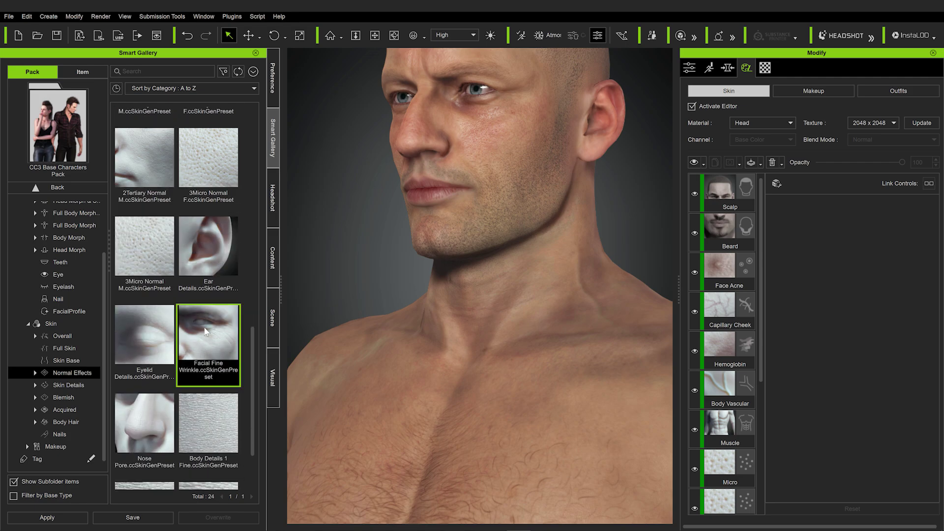
{"action": "double_click", "coordinate": [213, 327]}
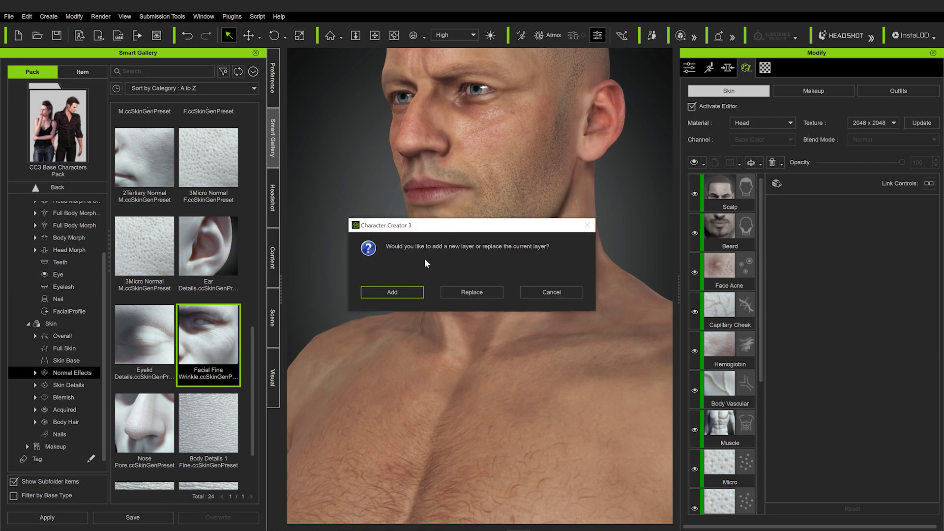
{"action": "left_click", "coordinate": [402, 287]}
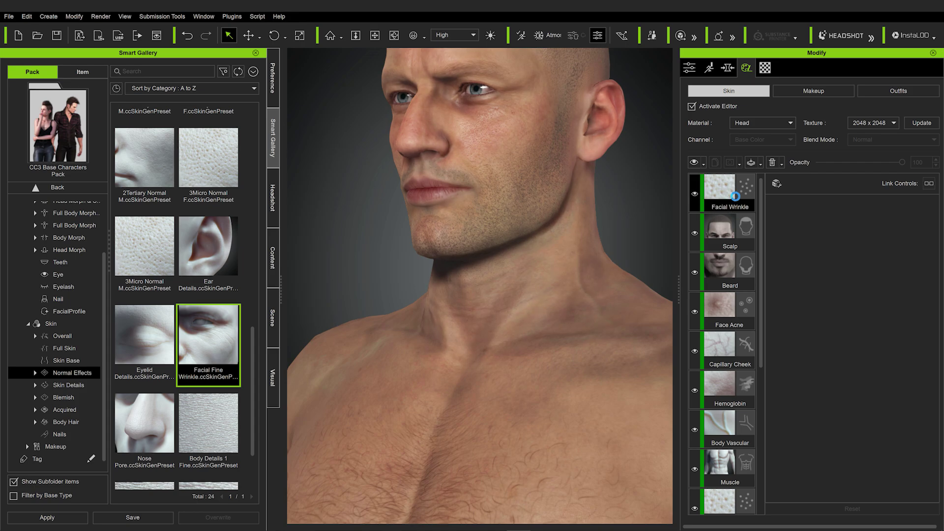
{"action": "left_click_drag", "start_coordinate": [863, 162], "coordinate": [858, 163]}
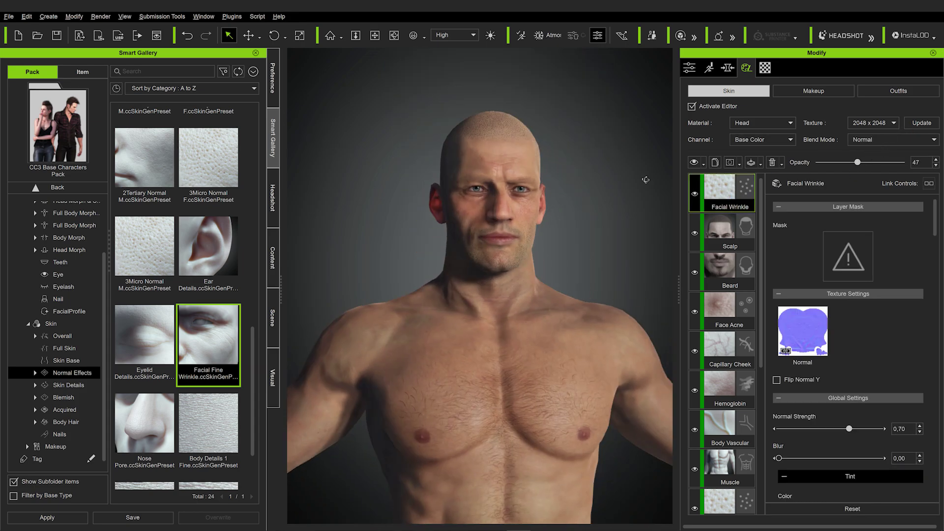
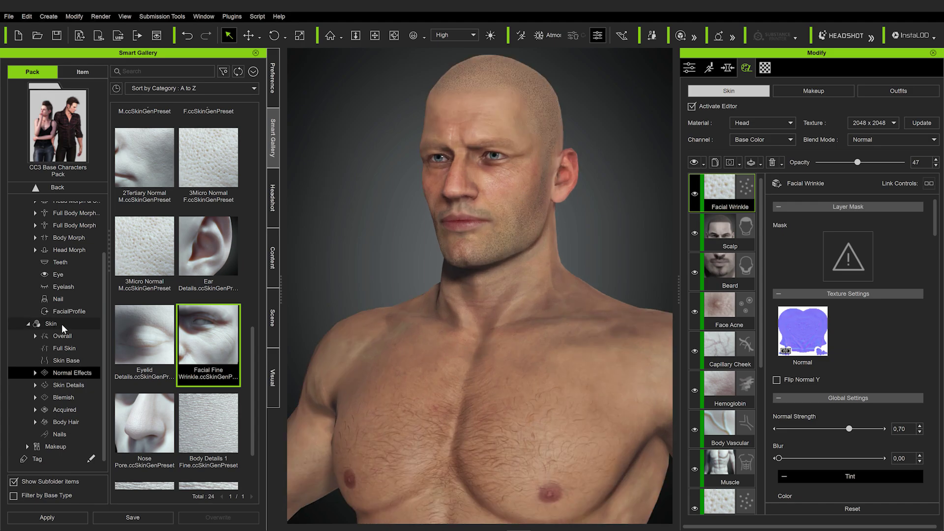
Look through the Skin Details presets and narrow them to the 3_Coloration category
{"action": "left_click", "coordinate": [49, 384]}
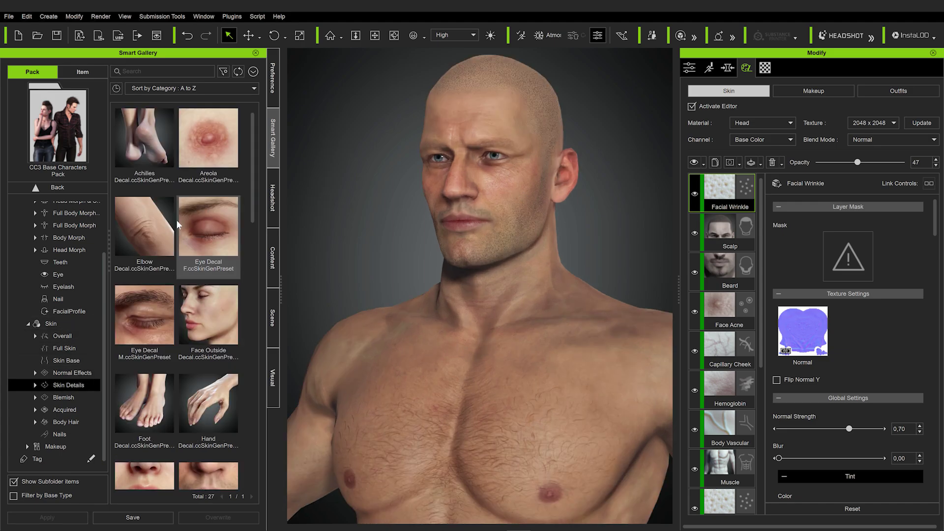
{"action": "scroll", "coordinate": [169, 256], "scroll_direction": "down", "scroll_amount": 5}
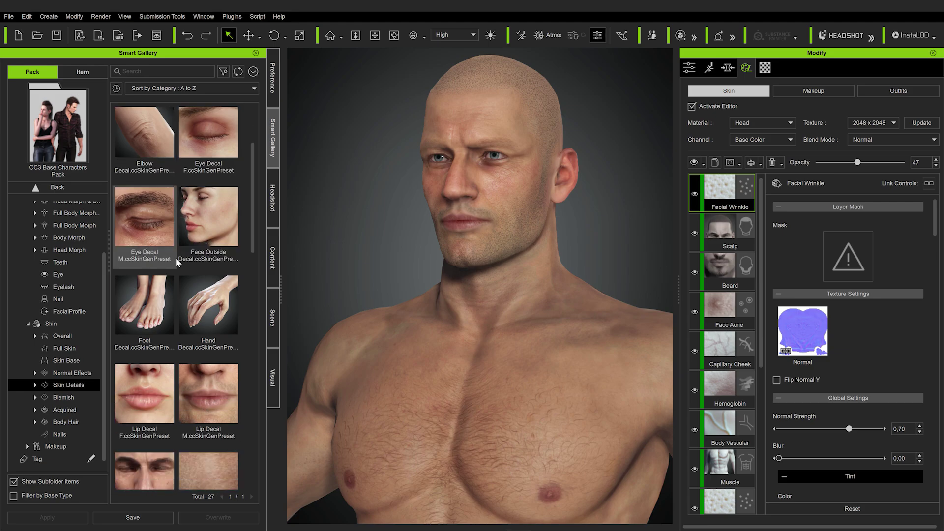
{"action": "scroll", "coordinate": [183, 324], "scroll_direction": "down", "scroll_amount": 1}
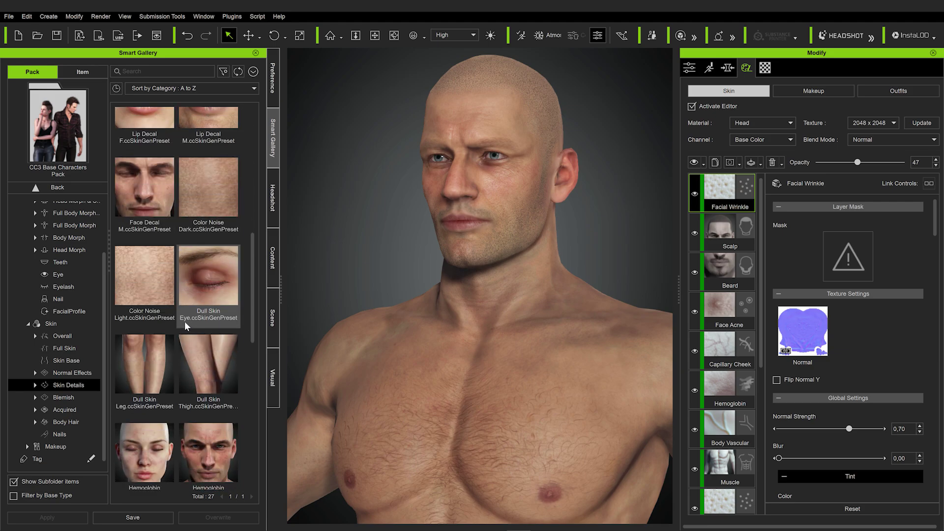
{"action": "scroll", "coordinate": [193, 302], "scroll_direction": "down", "scroll_amount": 3}
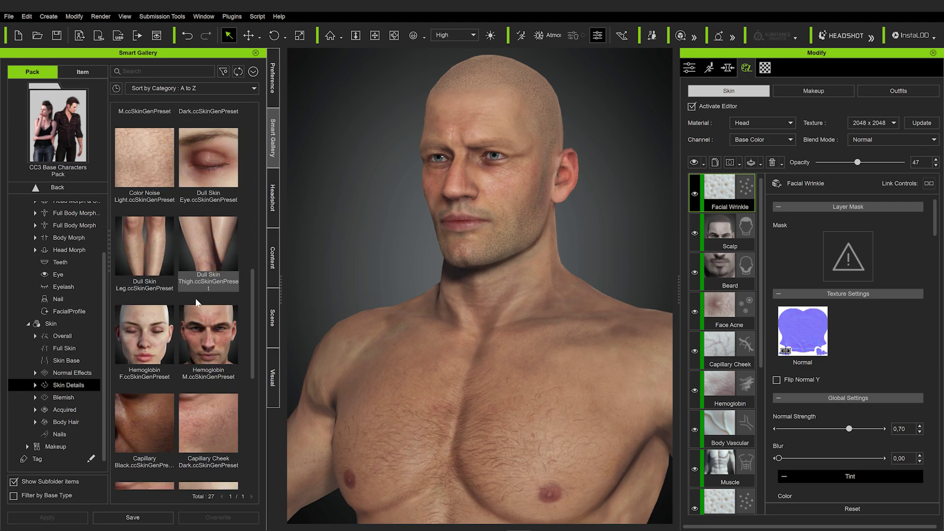
{"action": "scroll", "coordinate": [188, 303], "scroll_direction": "up", "scroll_amount": 2}
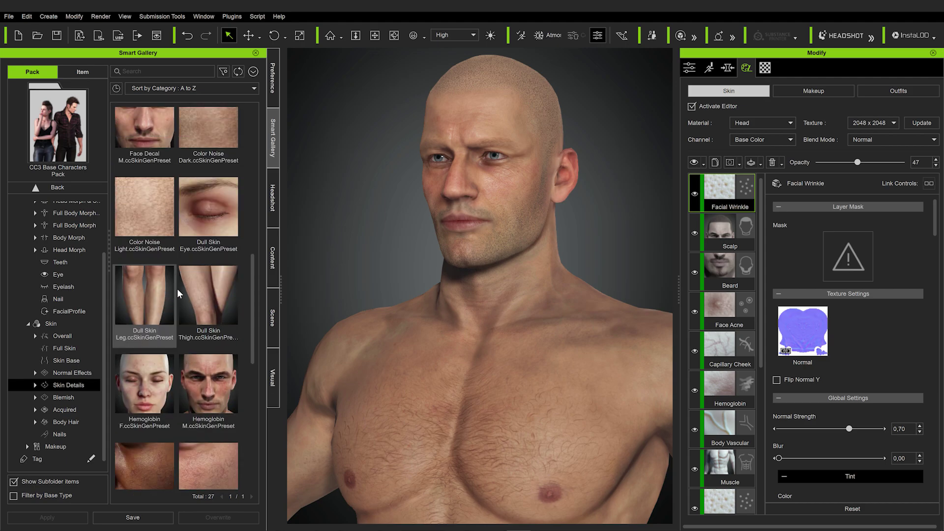
{"action": "scroll", "coordinate": [214, 255], "scroll_direction": "up", "scroll_amount": 1}
{"action": "left_click", "coordinate": [35, 386]}
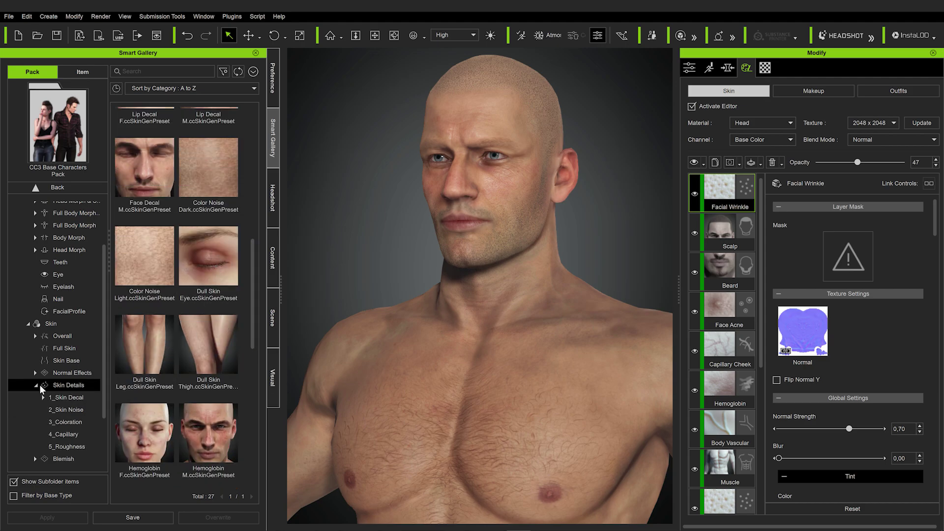
{"action": "left_click", "coordinate": [64, 422]}
Change the edited material to Leg and add the Dull Skin Leg preset as a new layer
{"action": "left_click", "coordinate": [206, 150]}
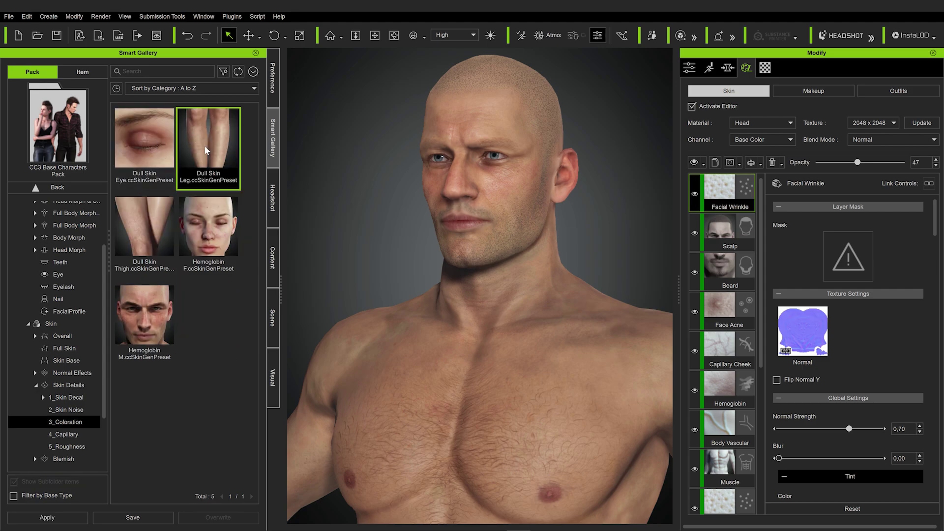
{"action": "left_click", "coordinate": [774, 128]}
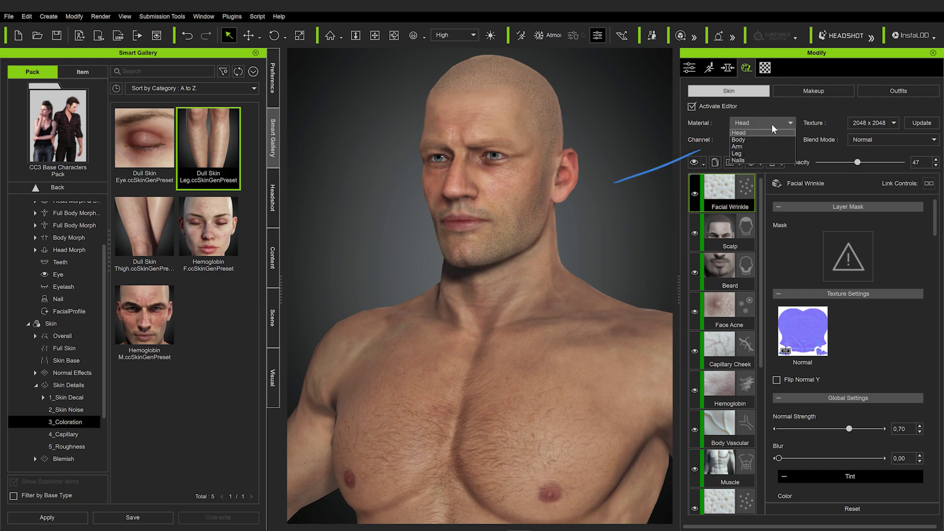
{"action": "left_click", "coordinate": [751, 156]}
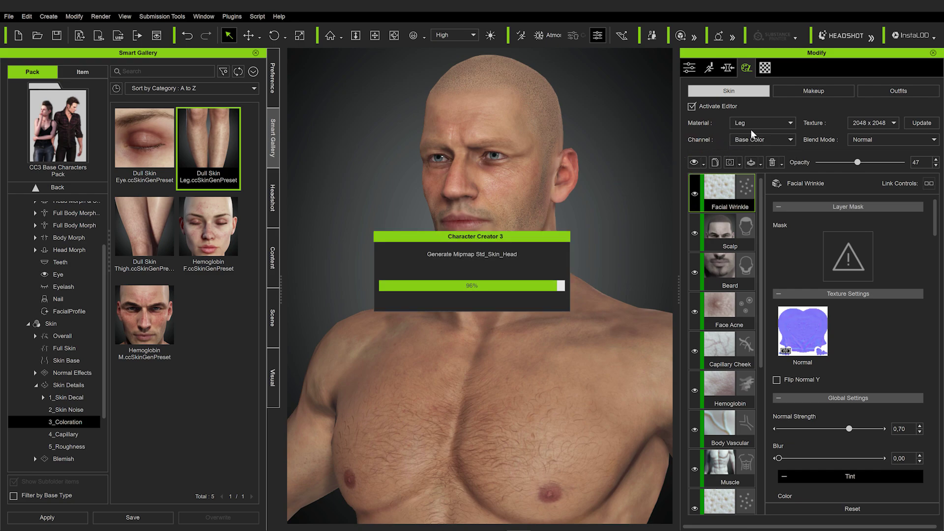
{"action": "double_click", "coordinate": [222, 136]}
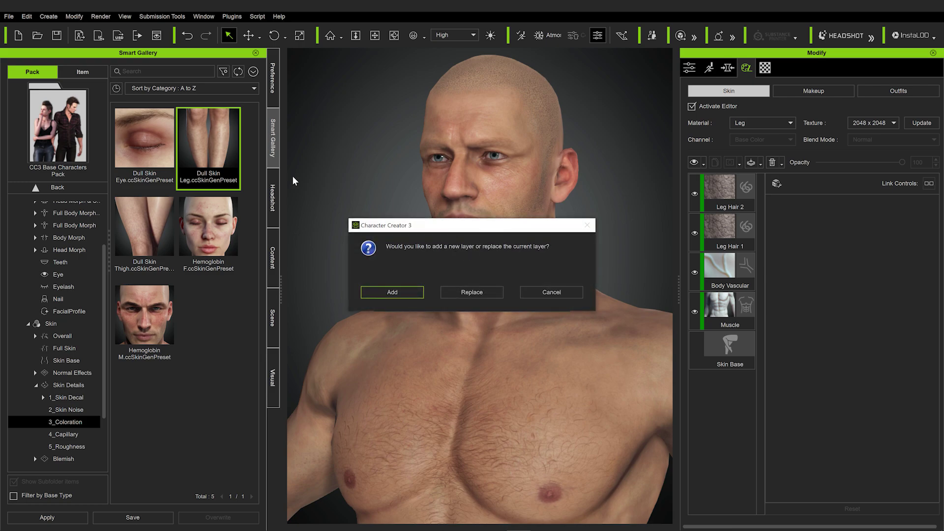
{"action": "left_click", "coordinate": [413, 295]}
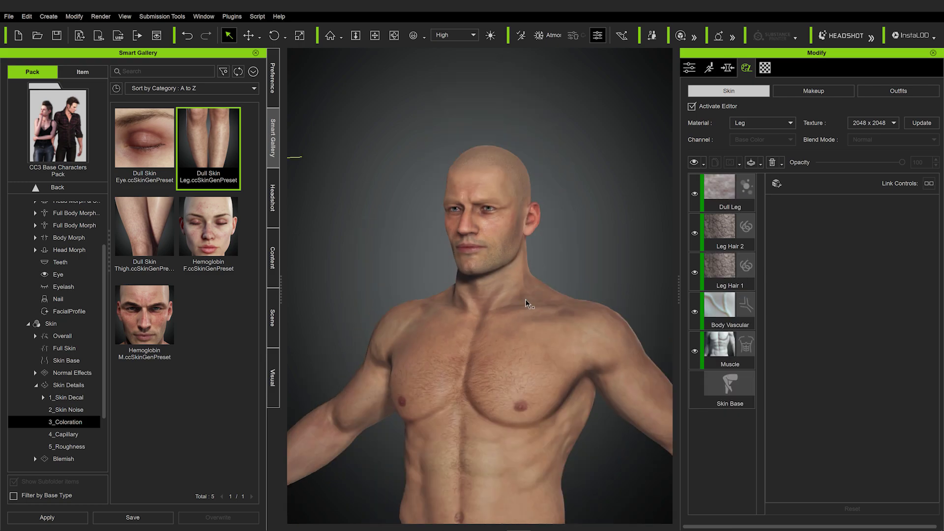
Set the opacity of the leg's Dull Leg layer to 100 and inspect the legs
{"action": "scroll", "coordinate": [396, 316], "scroll_direction": "up", "scroll_amount": 3}
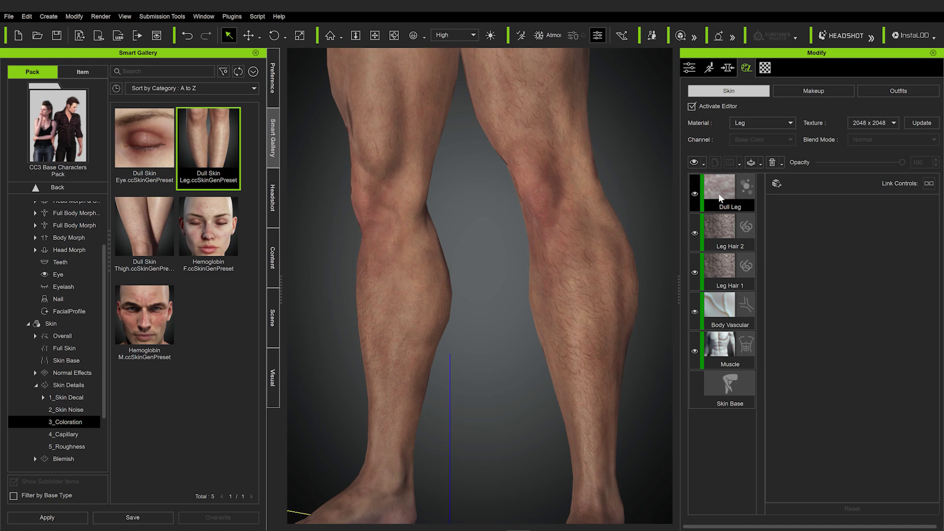
{"action": "left_click", "coordinate": [721, 198]}
{"action": "left_click_drag", "start_coordinate": [857, 163], "coordinate": [904, 162]}
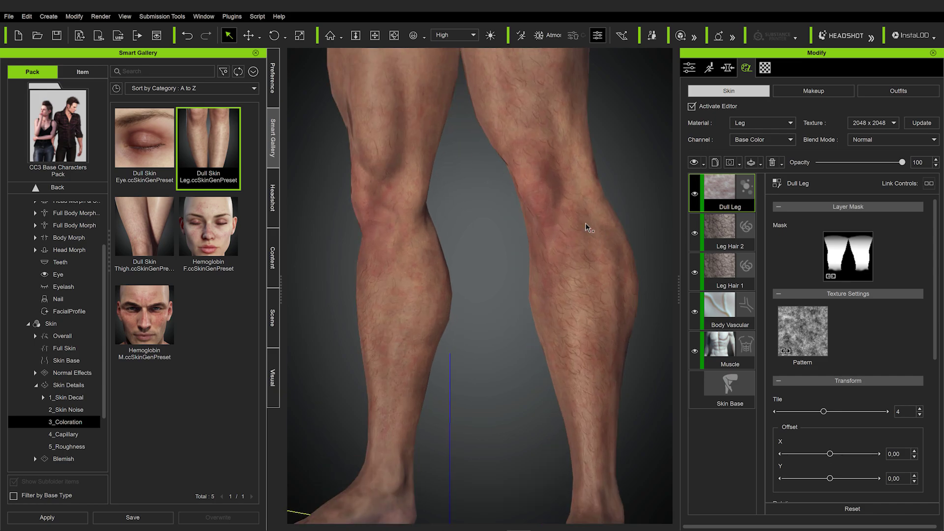
{"action": "right_click_drag", "start_coordinate": [306, 222], "coordinate": [344, 251]}
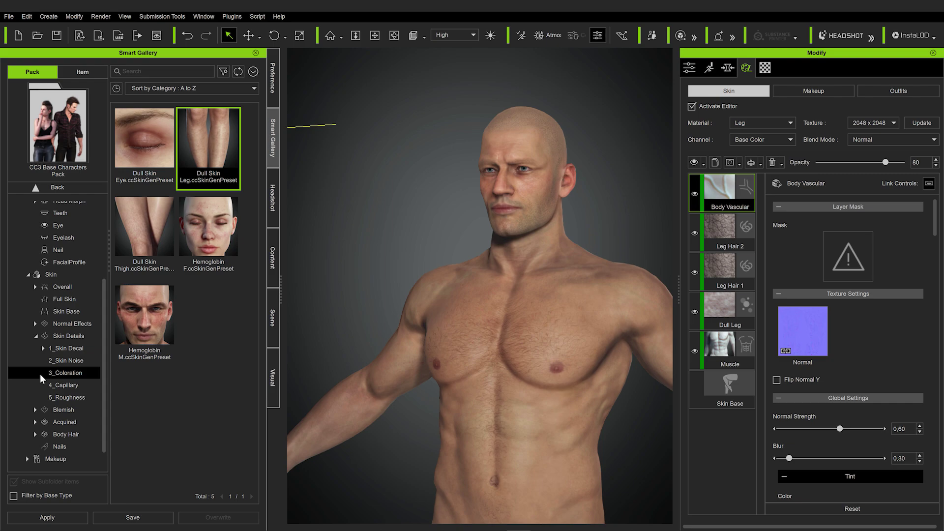
View the Blemish presets and show the Acquired presets
{"action": "scroll", "coordinate": [45, 380], "scroll_direction": "down", "scroll_amount": 1}
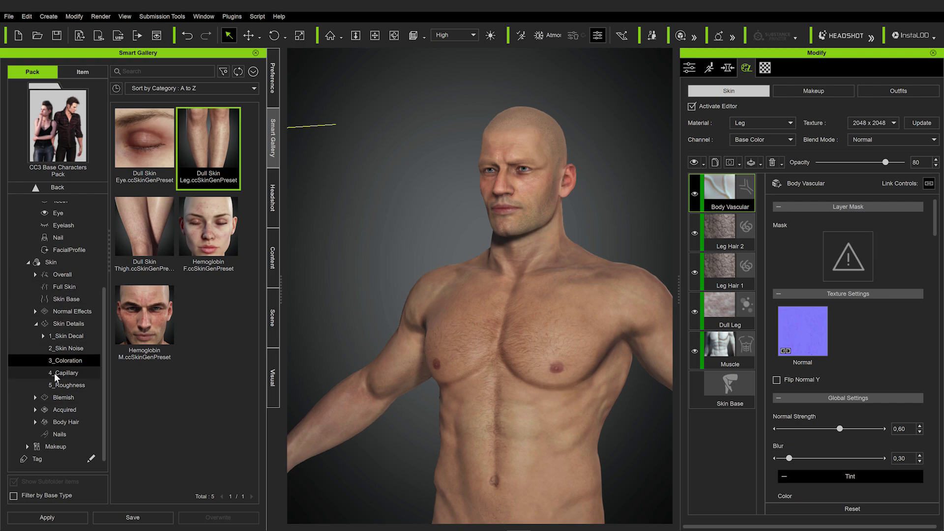
{"action": "left_click", "coordinate": [61, 397]}
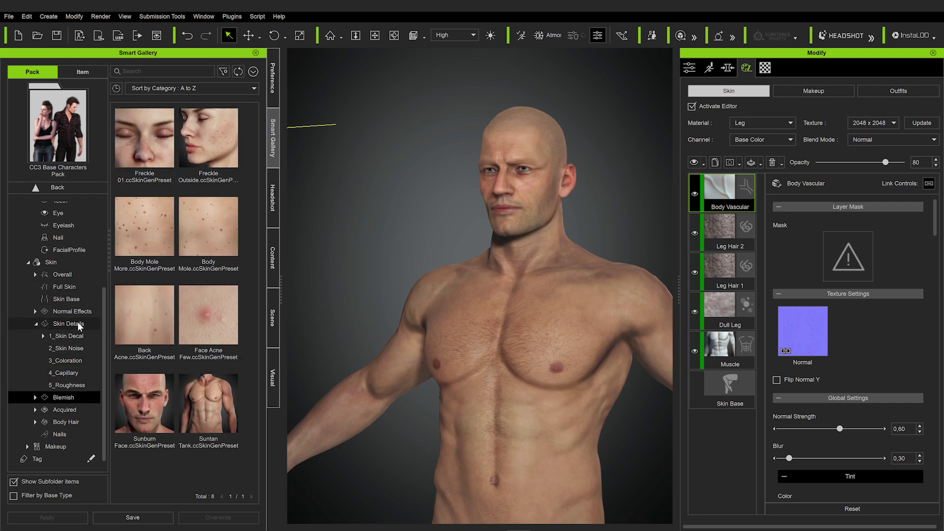
{"action": "left_click", "coordinate": [64, 410]}
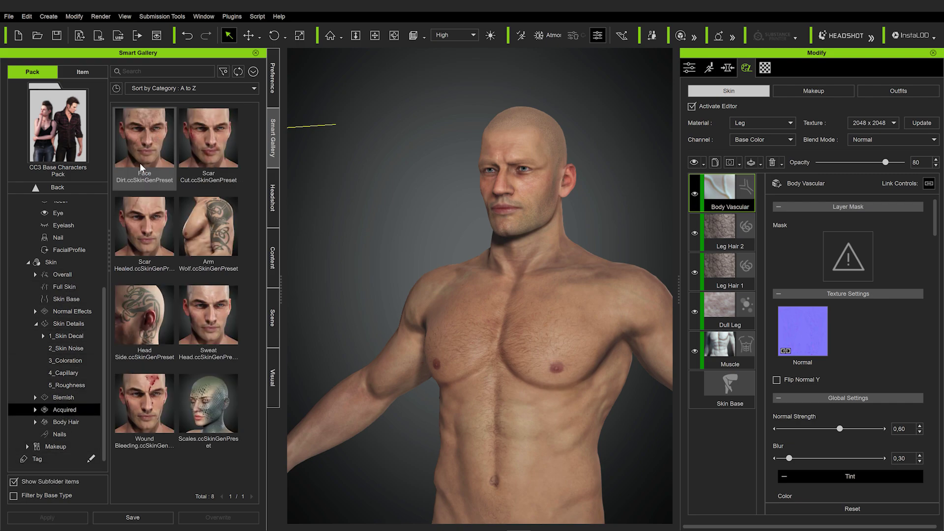
Apply the Scar Cut preset to the character and toggle the head's Scar layer off and on
{"action": "double_click", "coordinate": [200, 134]}
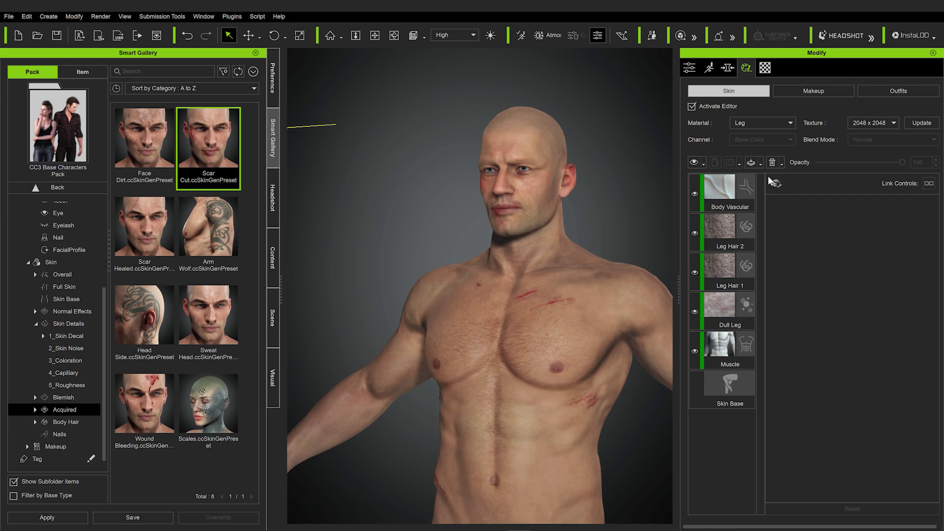
{"action": "left_click", "coordinate": [755, 127]}
{"action": "left_click", "coordinate": [749, 135]}
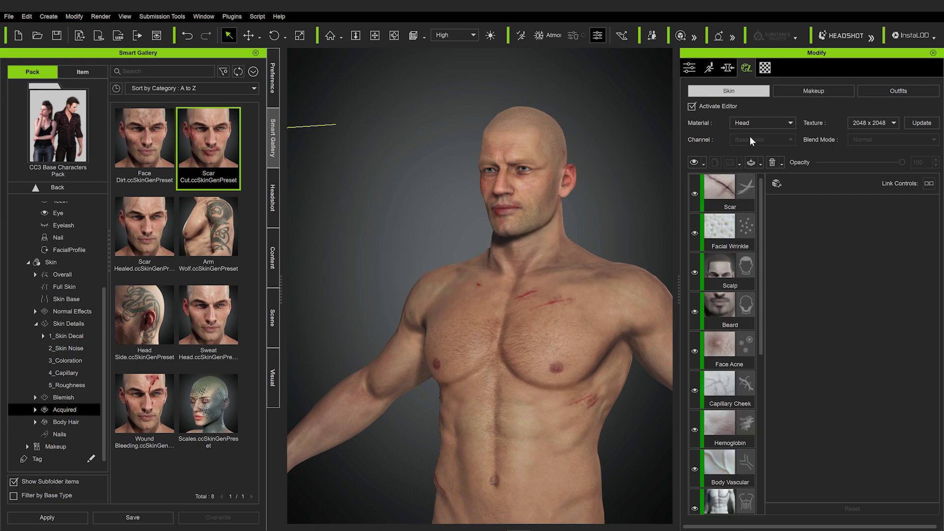
{"action": "left_click", "coordinate": [693, 194]}
{"action": "left_click", "coordinate": [693, 194]}
{"action": "scroll", "coordinate": [533, 229], "scroll_direction": "up", "scroll_amount": 5}
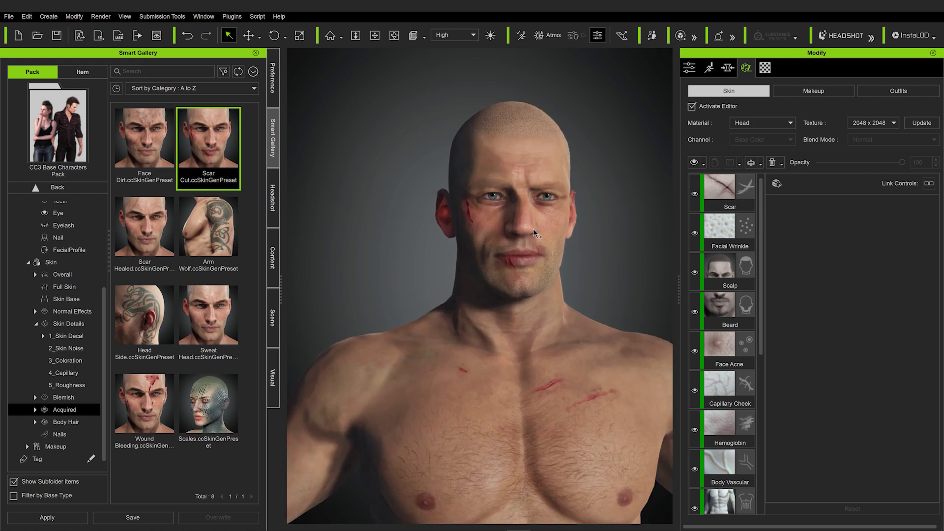
Change the edited material to Body and hide its Scar(0) layer, leaving the facial scars showing
{"action": "left_click", "coordinate": [755, 129]}
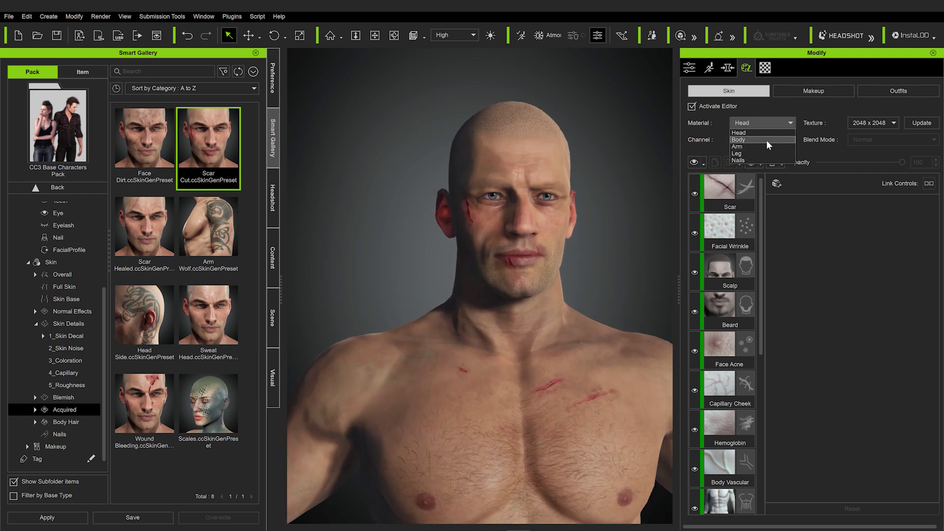
{"action": "left_click", "coordinate": [766, 139]}
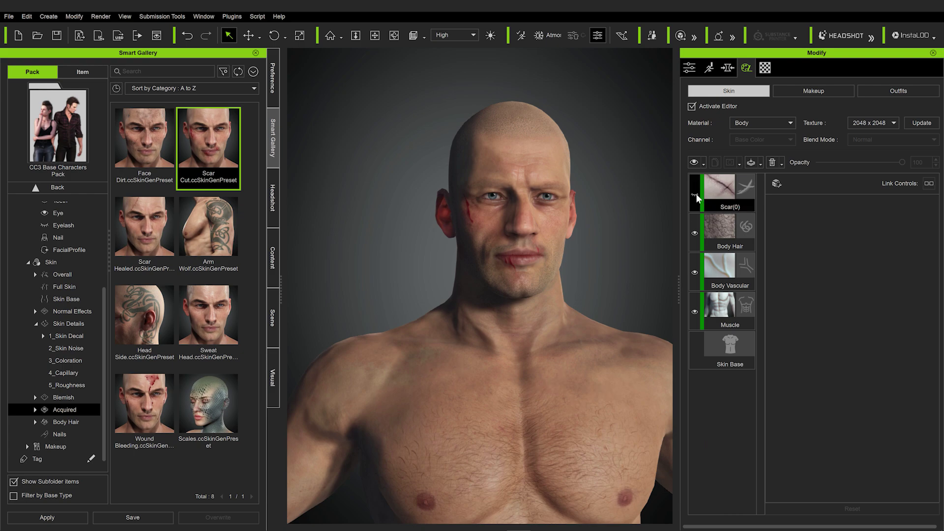
{"action": "right_click_drag", "start_coordinate": [468, 317], "coordinate": [347, 248]}
{"action": "scroll", "coordinate": [472, 241], "scroll_direction": "up", "scroll_amount": 5}
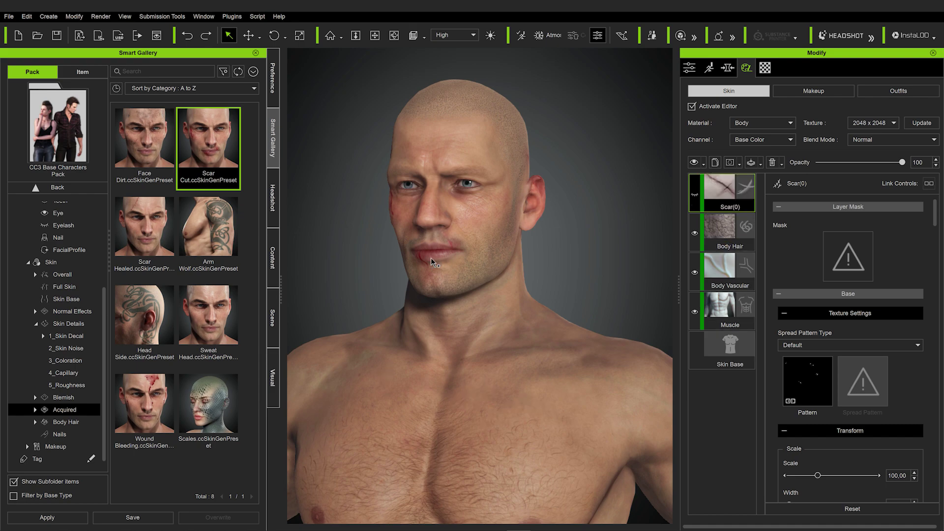
Apply the Face Dirt preset to the character and show the Head material's layers
{"action": "double_click", "coordinate": [150, 146]}
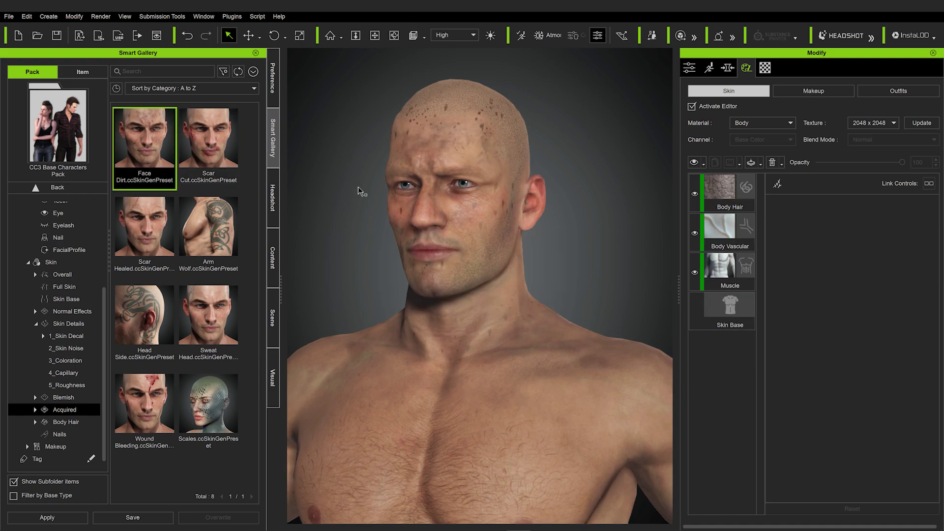
{"action": "left_click", "coordinate": [750, 123]}
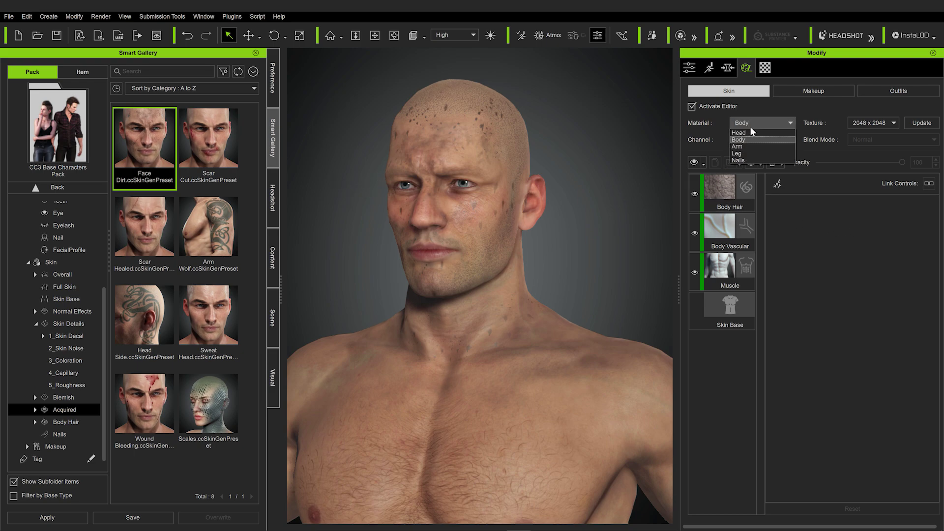
{"action": "left_click", "coordinate": [748, 132]}
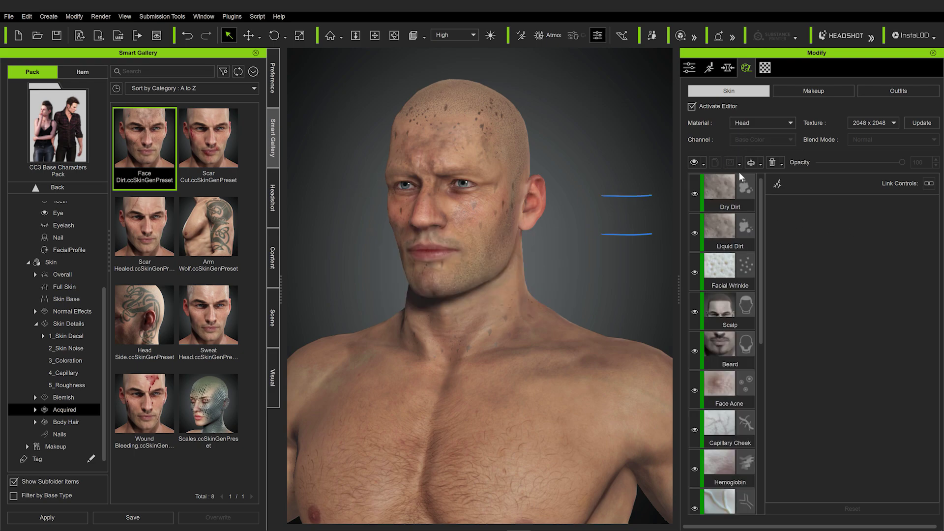
Hide the Dry Dirt layer, toggle the Liquid Dirt layer's visibility and set Liquid Dirt's opacity to 19
{"action": "left_click", "coordinate": [695, 194]}
{"action": "left_click", "coordinate": [695, 234]}
{"action": "left_click", "coordinate": [695, 235]}
{"action": "left_click_drag", "start_coordinate": [900, 162], "coordinate": [827, 166]}
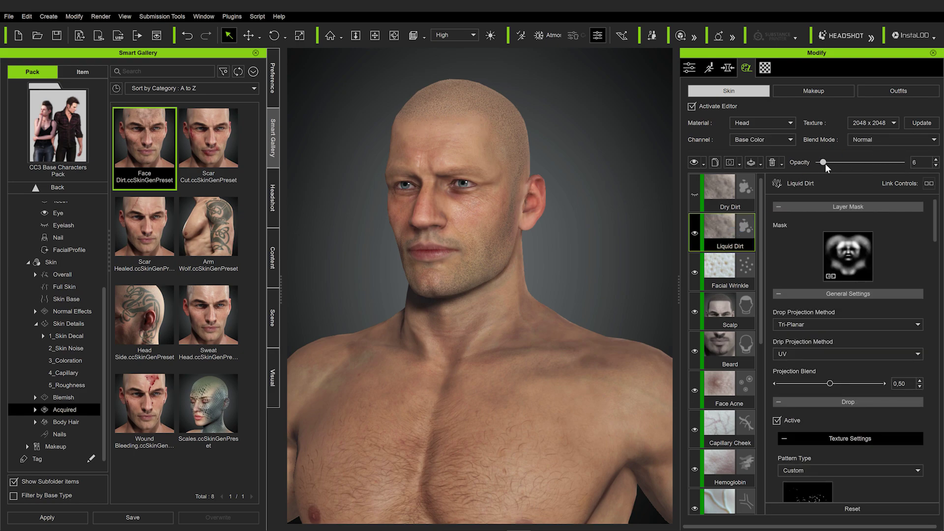
Make the head's Dry Dirt layer visible again and lower its opacity
{"action": "left_click", "coordinate": [719, 196]}
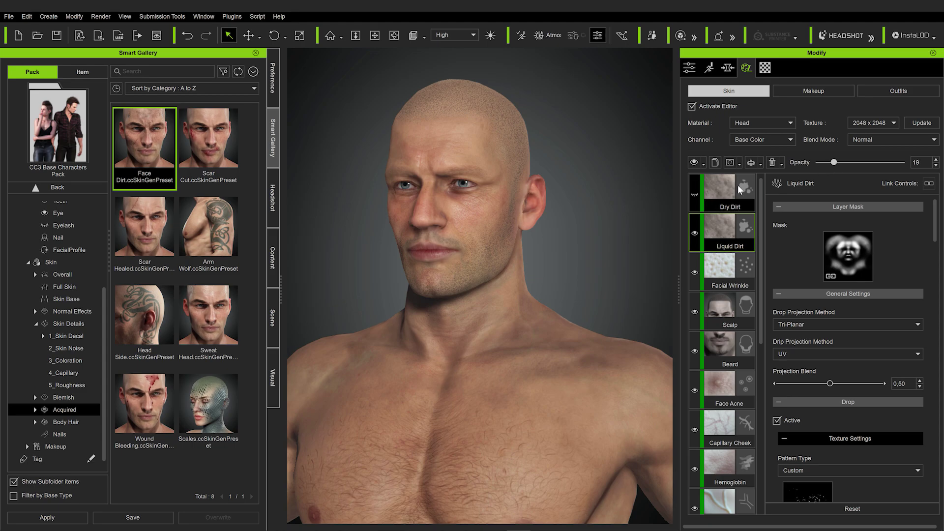
{"action": "left_click", "coordinate": [694, 195]}
{"action": "left_click_drag", "start_coordinate": [900, 162], "coordinate": [851, 164]}
{"action": "right_click_drag", "start_coordinate": [536, 192], "coordinate": [521, 231]}
{"action": "scroll", "coordinate": [499, 211], "scroll_direction": "up", "scroll_amount": 5}
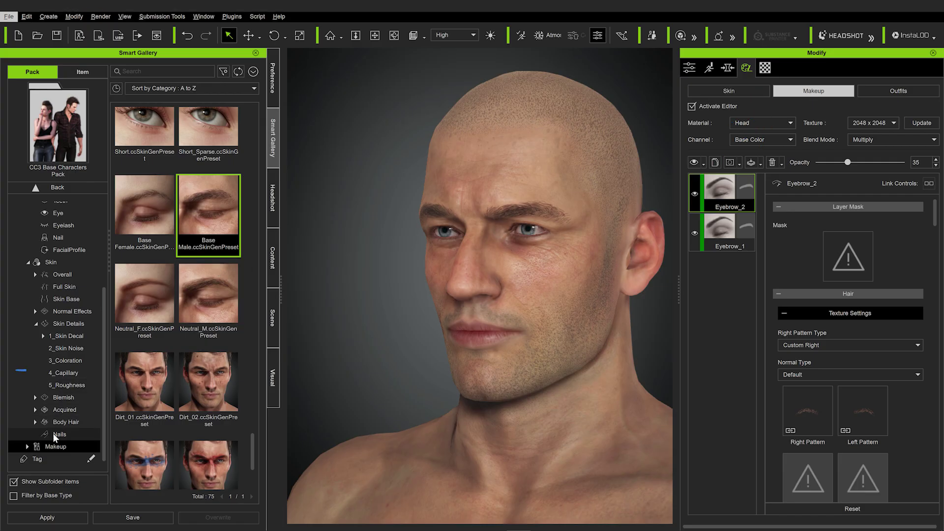
Look through the Makeup presets for full makeup, foundation, eye makeup, eyelashes, lips and eyebrows
{"action": "left_click", "coordinate": [28, 447]}
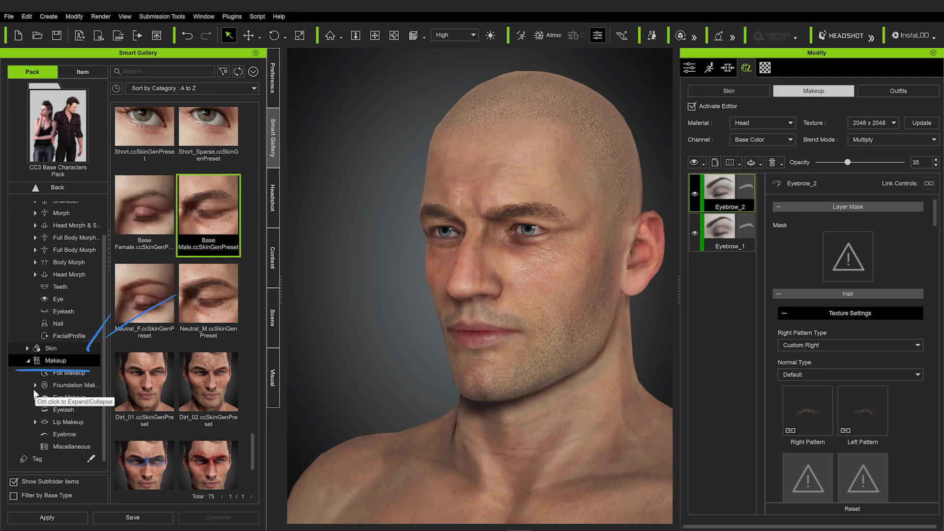
{"action": "left_click", "coordinate": [69, 371]}
{"action": "left_click", "coordinate": [61, 387]}
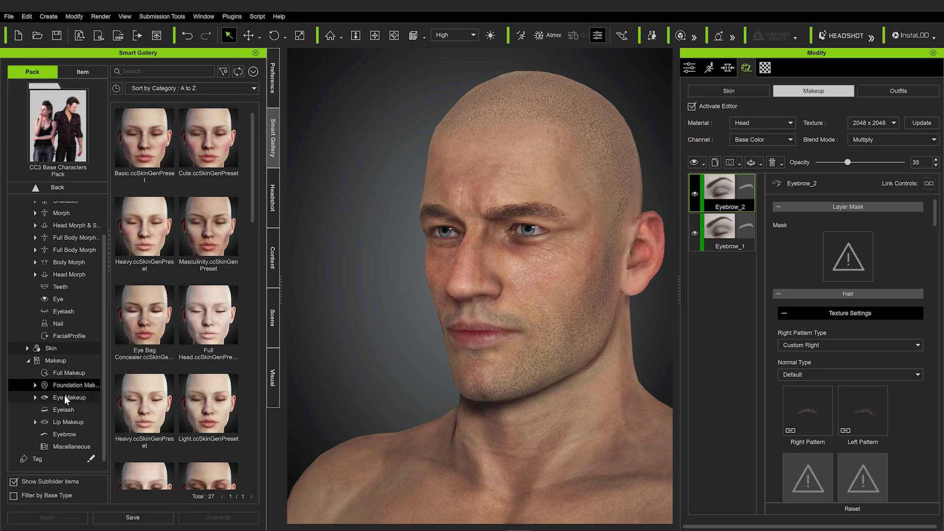
{"action": "left_click", "coordinate": [64, 396]}
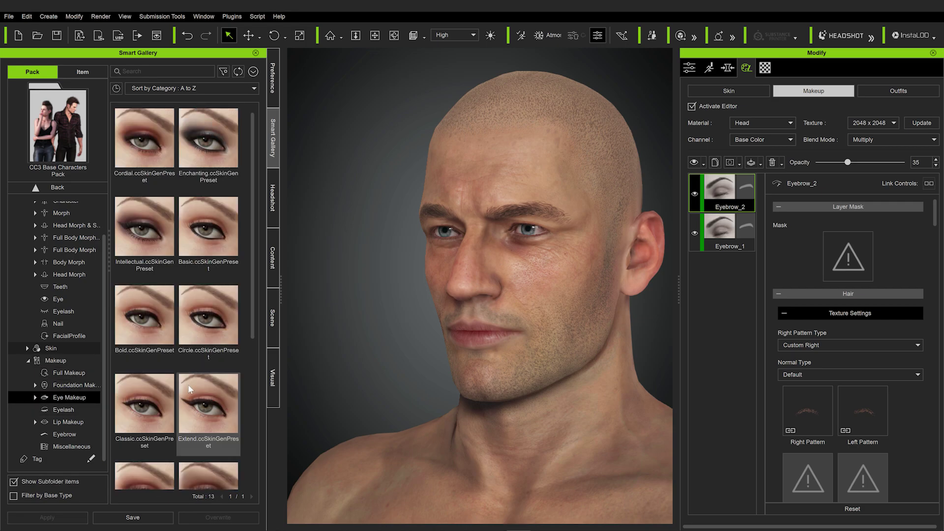
{"action": "left_click", "coordinate": [64, 410]}
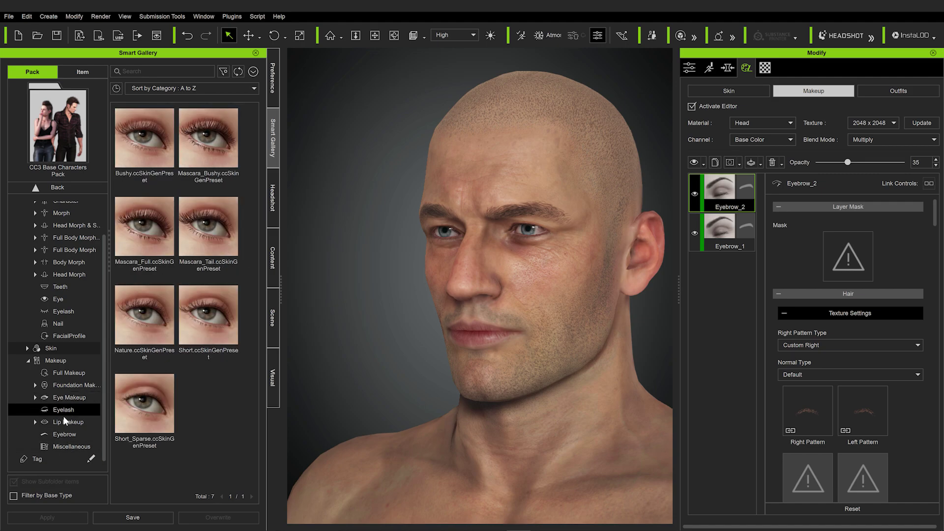
{"action": "left_click", "coordinate": [65, 421]}
{"action": "left_click", "coordinate": [67, 435]}
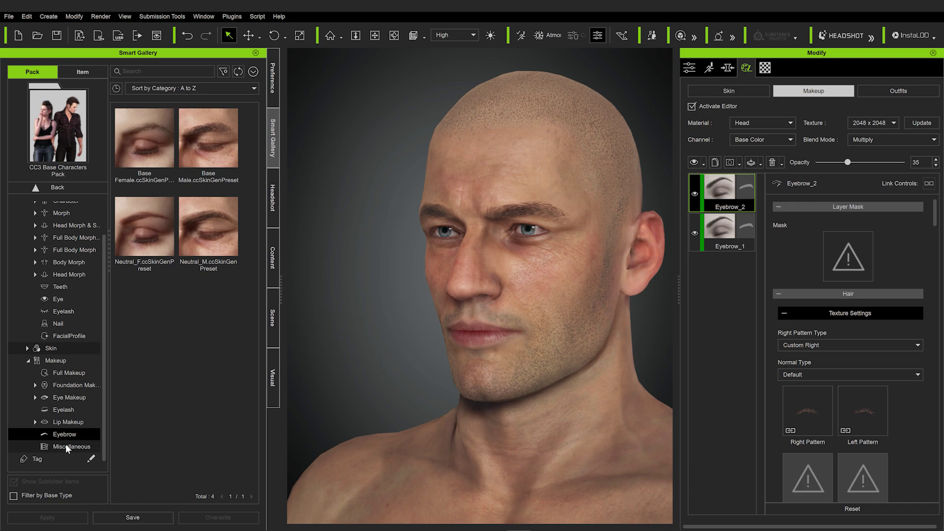
Browse the Miscellaneous makeup presets and set the head's Eyebrow_1 layer opacity to 68
{"action": "left_click", "coordinate": [66, 445]}
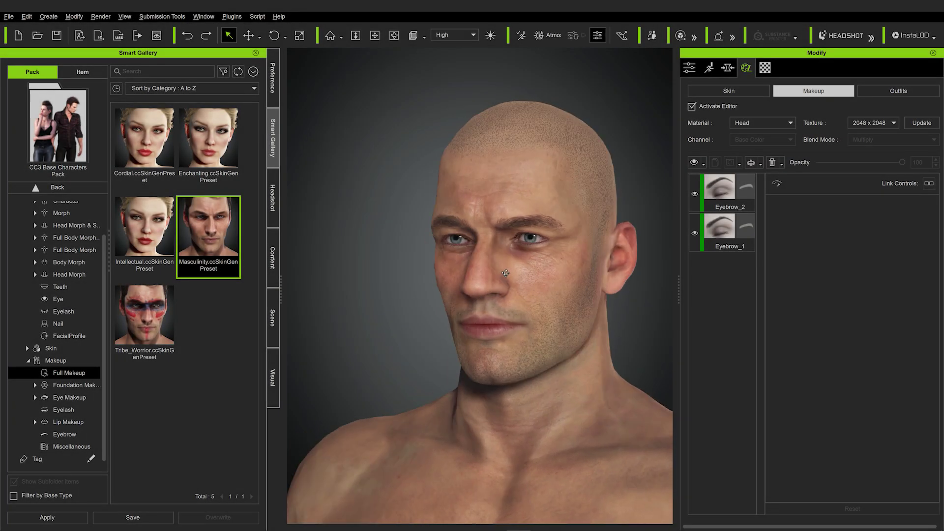
{"action": "left_click", "coordinate": [695, 221]}
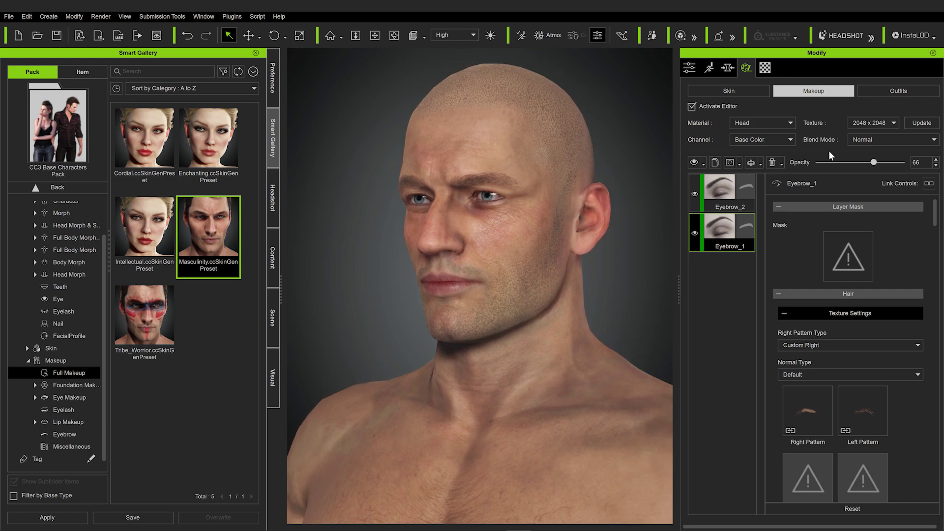
{"action": "mouse_move", "coordinate": [873, 162]}
{"action": "left_mouse_down"}
{"action": "mouse_move", "coordinate": [865, 165]}
{"action": "mouse_move", "coordinate": [876, 164]}
{"action": "left_mouse_up"}
{"action": "right_click_drag", "start_coordinate": [432, 158], "coordinate": [457, 163]}
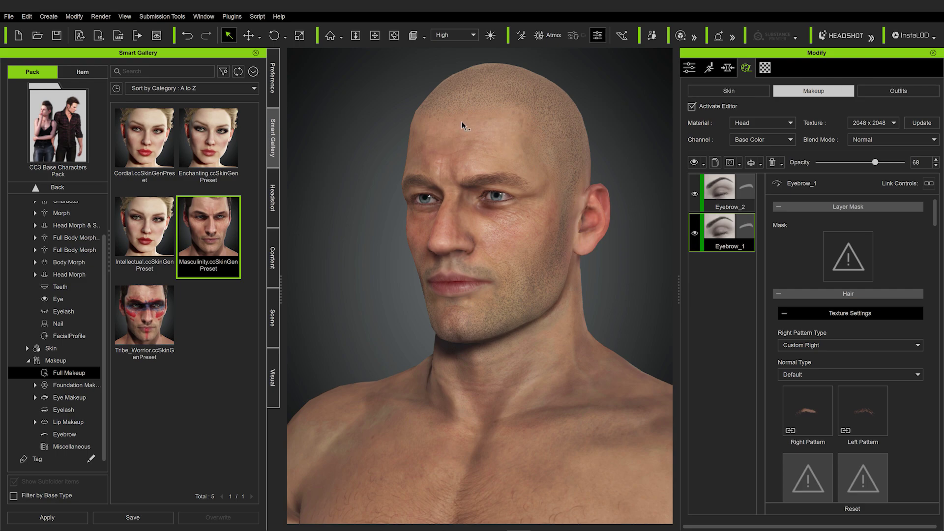
Check the character's upper body and deactivate the makeup editor
{"action": "scroll", "coordinate": [462, 122], "scroll_direction": "down", "scroll_amount": 3}
{"action": "middle_click_drag", "start_coordinate": [455, 214], "coordinate": [485, 91]}
{"action": "right_click_drag", "start_coordinate": [486, 91], "coordinate": [479, 122]}
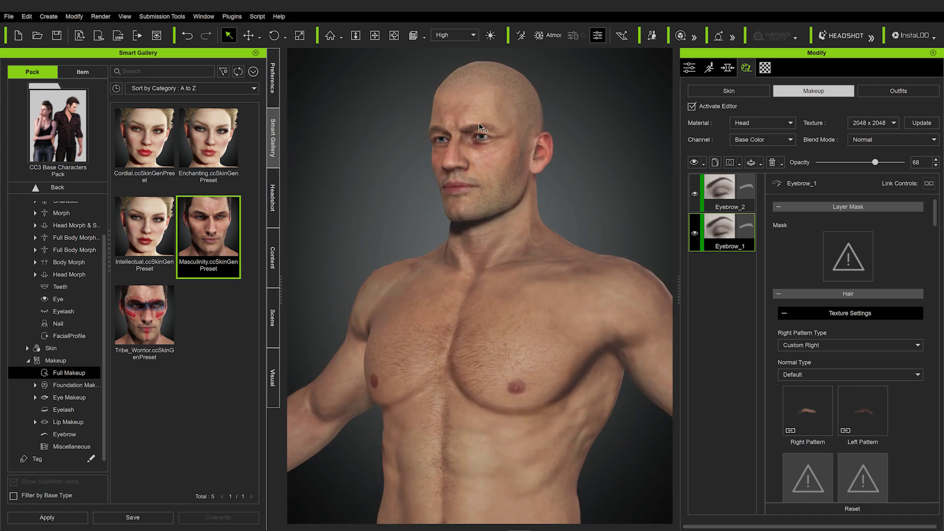
{"action": "left_click", "coordinate": [692, 106]}
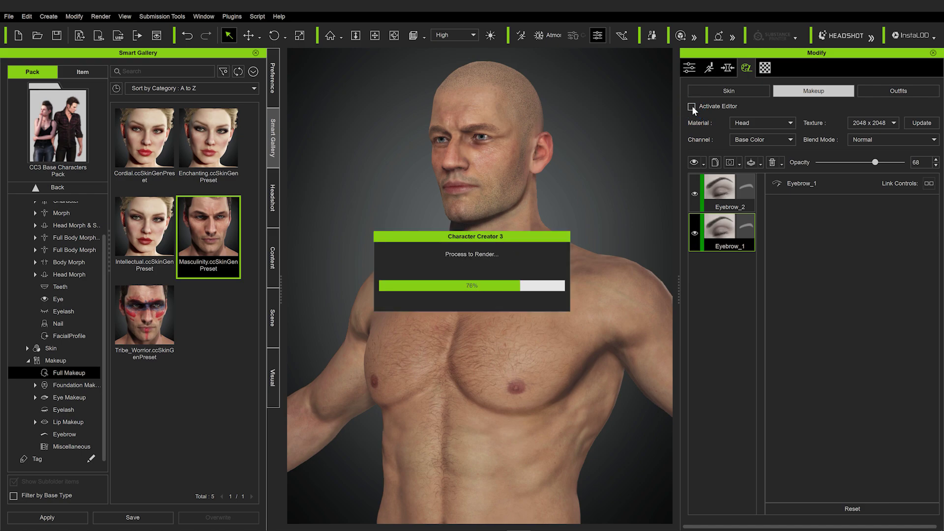
Examine the finished skin on the whole body and in close-up on the head from several angles
{"action": "right_click_drag", "start_coordinate": [494, 150], "coordinate": [421, 226]}
{"action": "scroll", "coordinate": [421, 225], "scroll_direction": "down", "scroll_amount": 3}
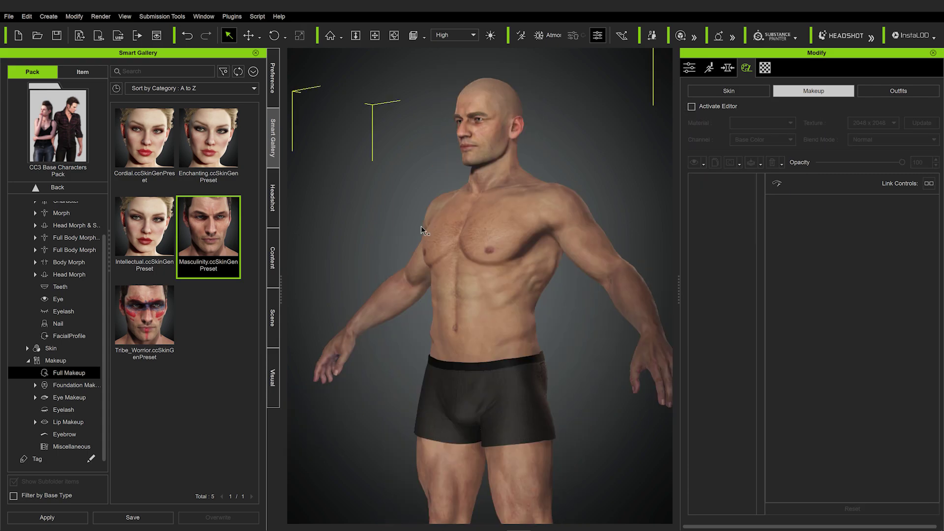
{"action": "right_click_drag", "start_coordinate": [492, 264], "coordinate": [431, 194]}
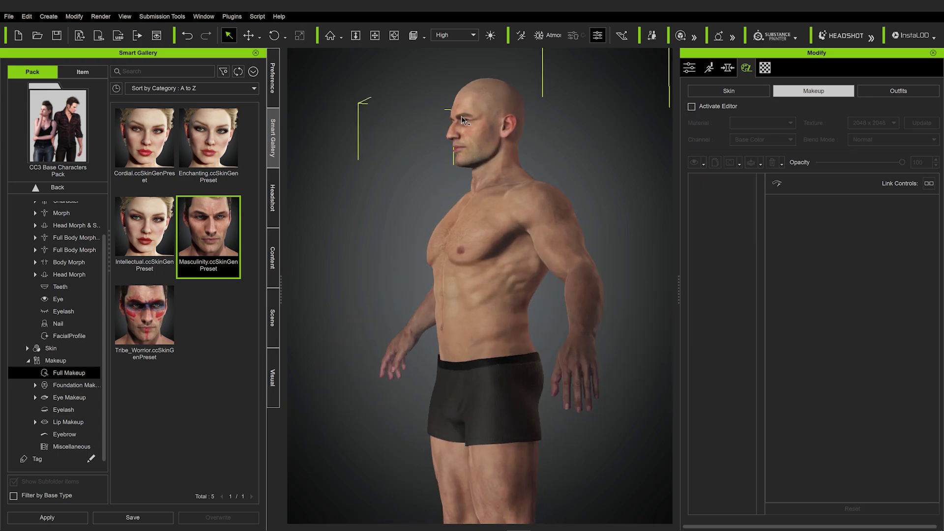
{"action": "right_click_drag", "start_coordinate": [466, 392], "coordinate": [562, 312]}
{"action": "middle_click_drag", "start_coordinate": [562, 312], "coordinate": [552, 338]}
{"action": "mouse_move", "coordinate": [552, 337]}
{"action": "right_mouse_down"}
{"action": "mouse_move", "coordinate": [323, 310]}
{"action": "mouse_move", "coordinate": [566, 327]}
{"action": "right_mouse_up"}
{"action": "middle_click_drag", "start_coordinate": [565, 327], "coordinate": [498, 244]}
{"action": "right_click_drag", "start_coordinate": [570, 197], "coordinate": [457, 257]}
{"action": "scroll", "coordinate": [457, 257], "scroll_direction": "up", "scroll_amount": 5}
{"action": "middle_click_drag", "start_coordinate": [453, 234], "coordinate": [458, 282]}
{"action": "scroll", "coordinate": [481, 237], "scroll_direction": "up", "scroll_amount": 3}
{"action": "right_click_drag", "start_coordinate": [480, 237], "coordinate": [423, 217]}
{"action": "scroll", "coordinate": [358, 203], "scroll_direction": "up", "scroll_amount": 3}
{"action": "scroll", "coordinate": [347, 206], "scroll_direction": "down", "scroll_amount": 2}
{"action": "scroll", "coordinate": [347, 206], "scroll_direction": "up", "scroll_amount": 2}
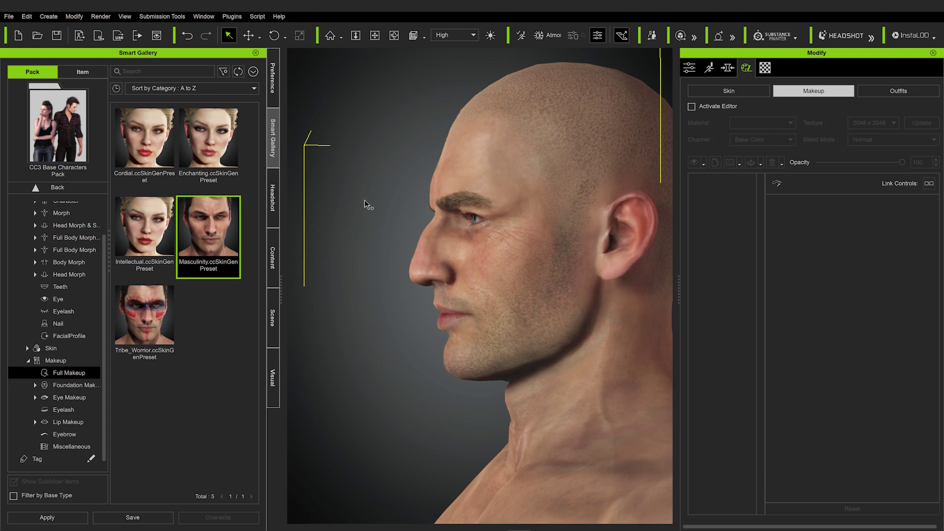
{"action": "mouse_move", "coordinate": [428, 214]}
{"action": "right_mouse_down"}
{"action": "mouse_move", "coordinate": [308, 252]}
{"action": "mouse_move", "coordinate": [439, 218]}
{"action": "right_mouse_up"}
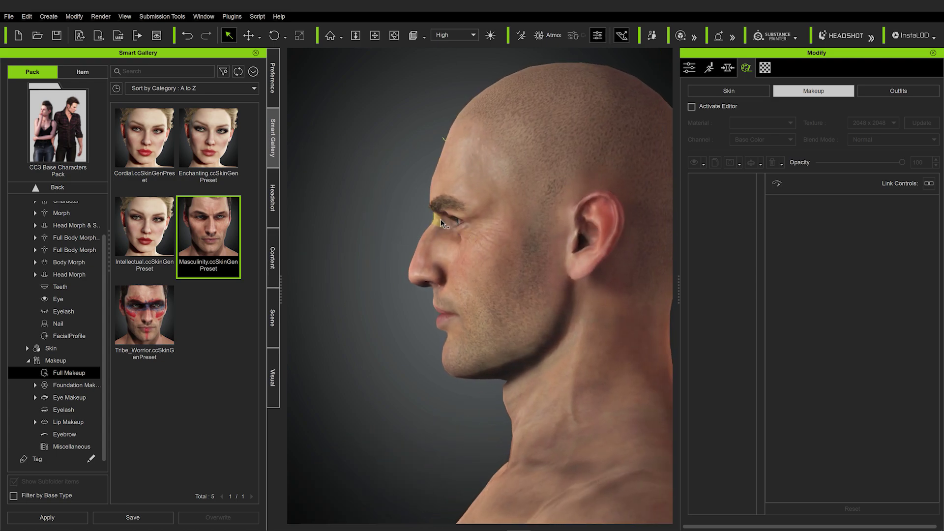
{"action": "key", "text": "ctrl+z"}
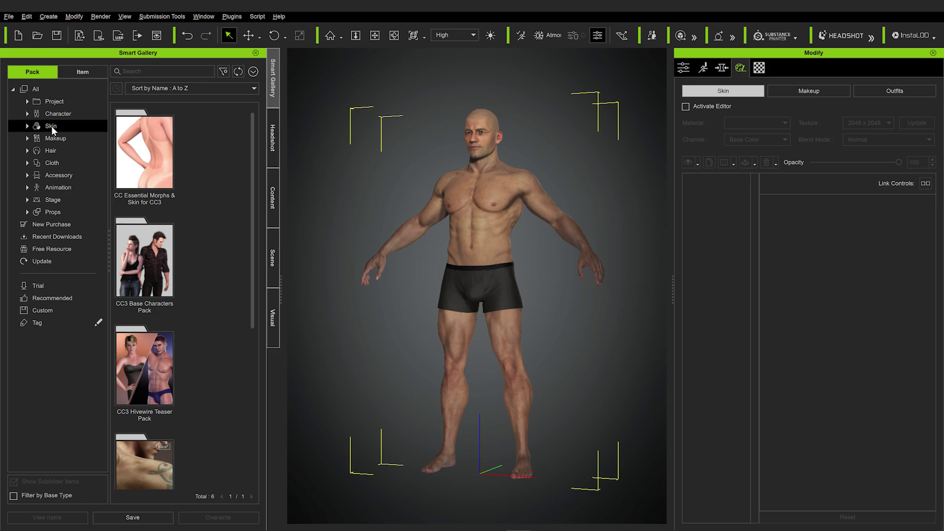
Browse the Hair content packs and open the CC3 Embed Hair pack
{"action": "left_click", "coordinate": [51, 138]}
{"action": "left_click", "coordinate": [52, 149]}
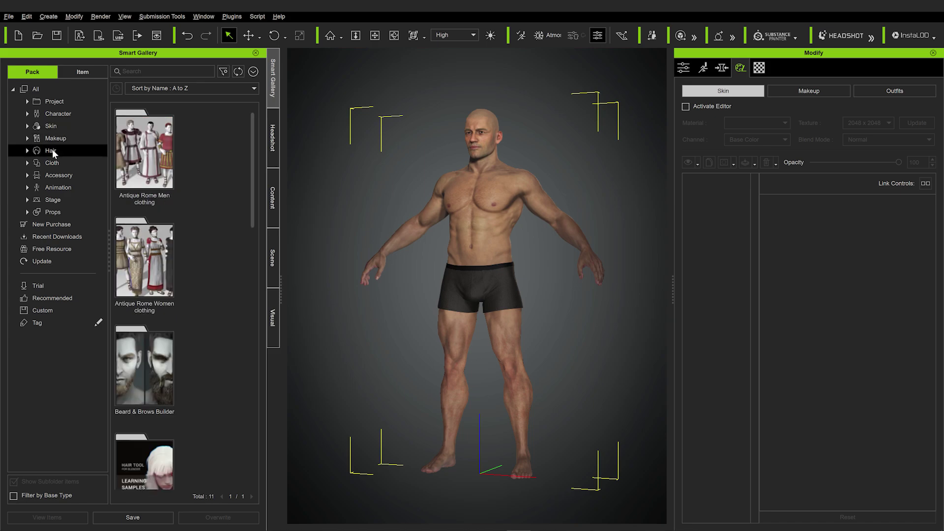
{"action": "mouse_move", "coordinate": [253, 152]}
{"action": "left_mouse_down"}
{"action": "mouse_move", "coordinate": [247, 392]}
{"action": "mouse_move", "coordinate": [257, 268]}
{"action": "left_mouse_up"}
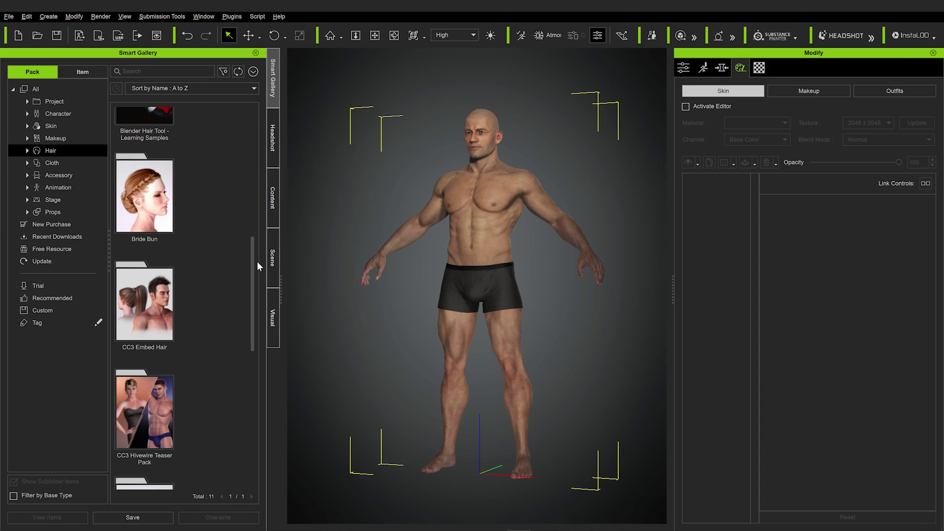
{"action": "double_click", "coordinate": [168, 280]}
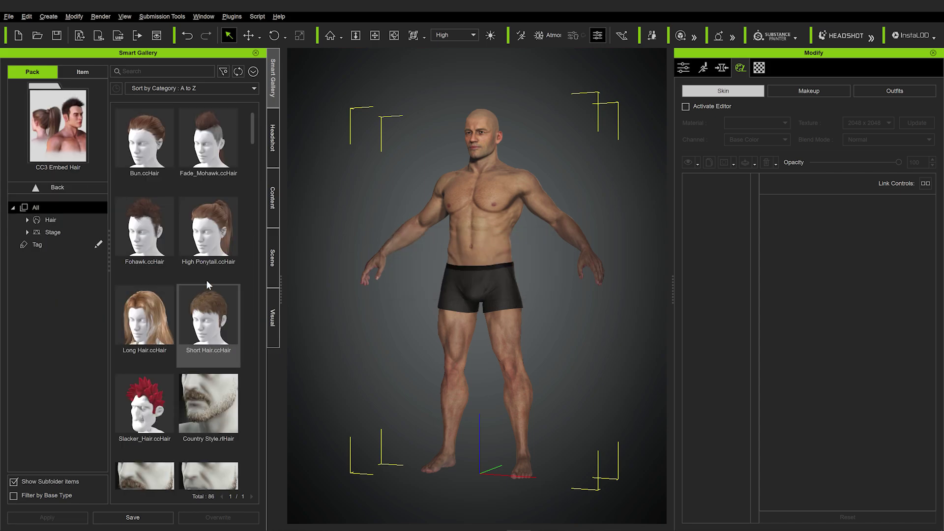
Apply the Short blowback hair to the character
{"action": "left_click_drag", "start_coordinate": [252, 140], "coordinate": [247, 190]}
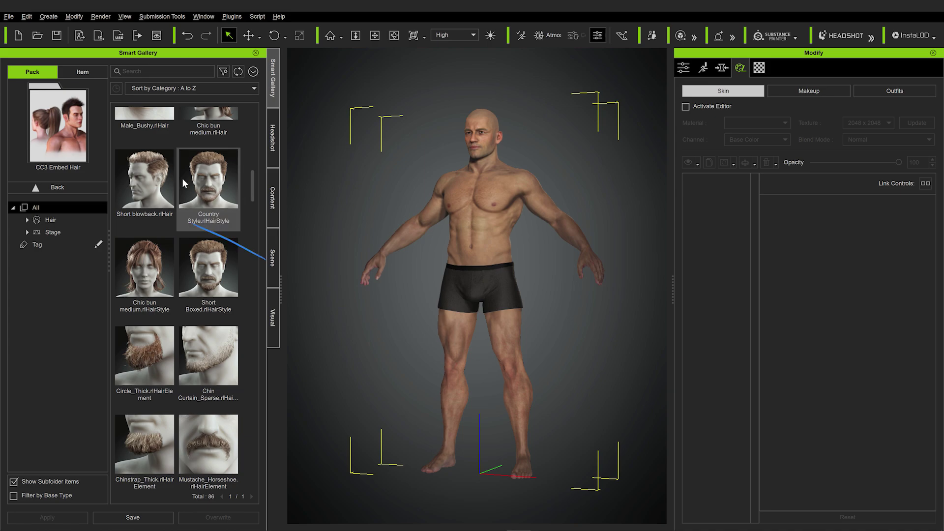
{"action": "left_click", "coordinate": [154, 184]}
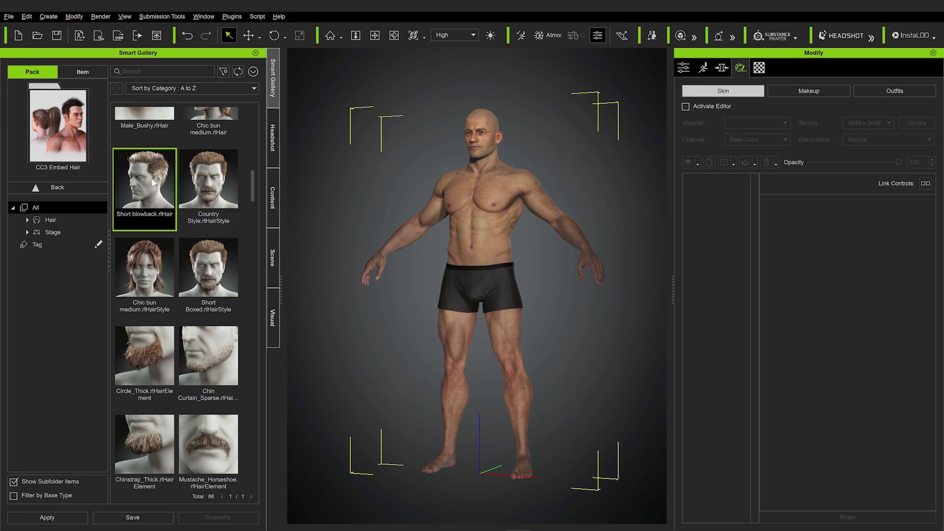
{"action": "left_click_drag", "start_coordinate": [153, 183], "coordinate": [427, 196]}
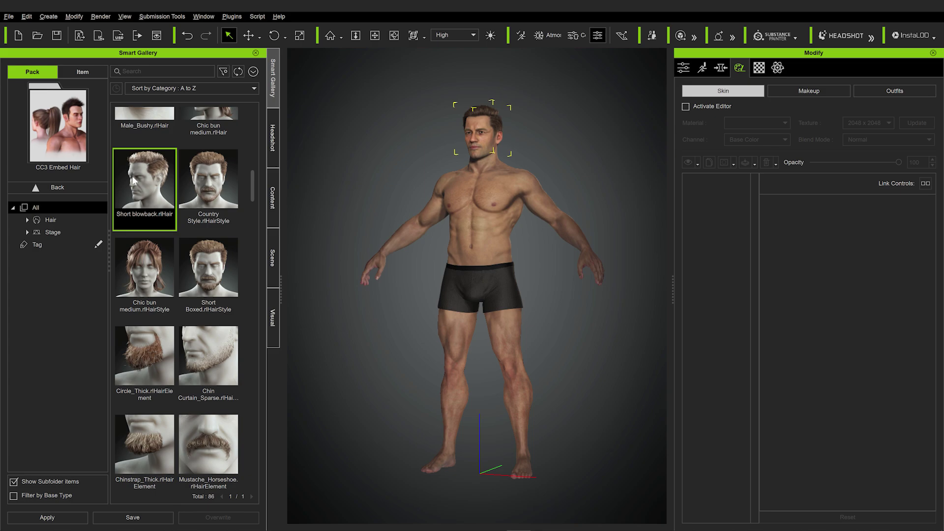
Show the Beard hair elements of the pack and frame the character's head
{"action": "left_click", "coordinate": [49, 219]}
{"action": "left_click", "coordinate": [27, 220]}
{"action": "left_click", "coordinate": [35, 257]}
{"action": "left_click", "coordinate": [63, 270]}
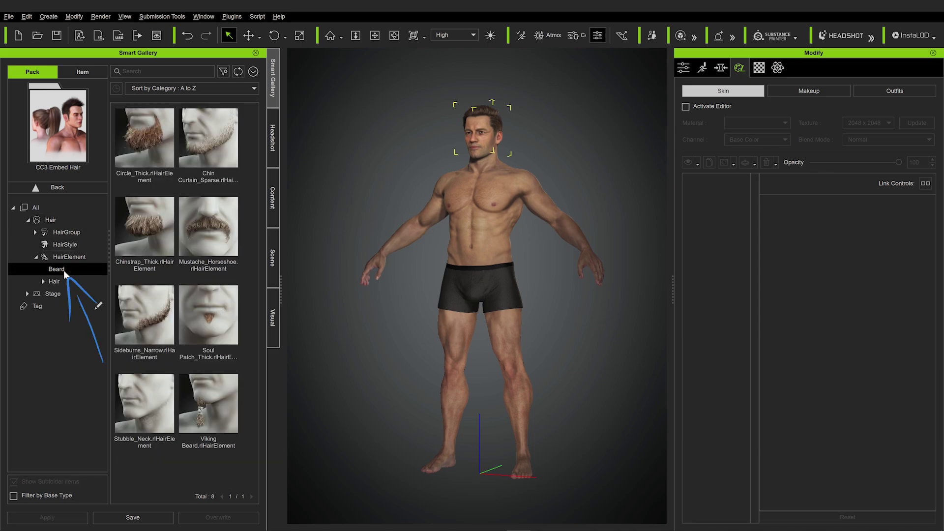
{"action": "scroll", "coordinate": [470, 146], "scroll_direction": "up", "scroll_amount": 1}
{"action": "key", "text": "f"}
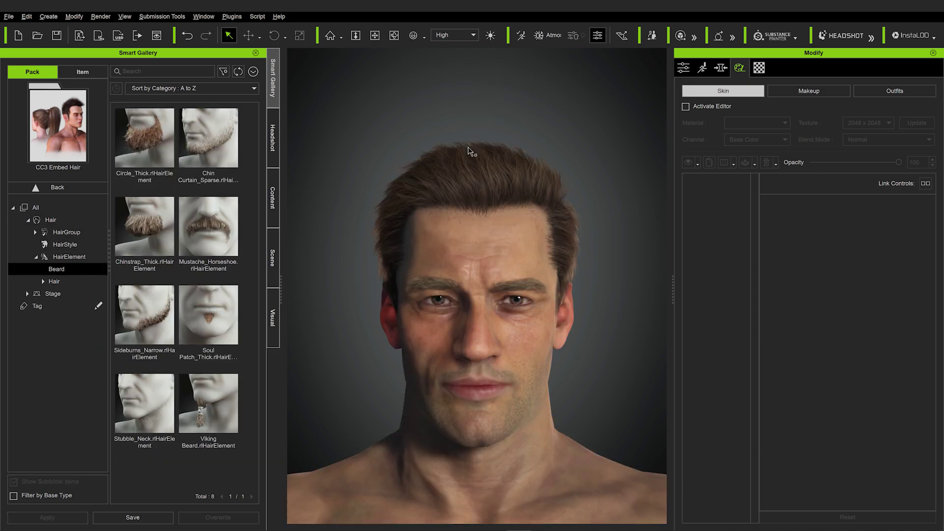
Build a full beard from Circle_Thick, Chin Curtain_Sparse, Mustache_Horseshoe, Sideburns_Narrow, Soul Patch_Thick and Stubble_Neck
{"action": "left_click", "coordinate": [142, 134]}
{"action": "left_click_drag", "start_coordinate": [140, 135], "coordinate": [514, 357]}
{"action": "left_click_drag", "start_coordinate": [211, 144], "coordinate": [494, 285]}
{"action": "left_click_drag", "start_coordinate": [209, 229], "coordinate": [508, 364]}
{"action": "left_click_drag", "start_coordinate": [147, 323], "coordinate": [478, 362]}
{"action": "left_click_drag", "start_coordinate": [212, 333], "coordinate": [498, 374]}
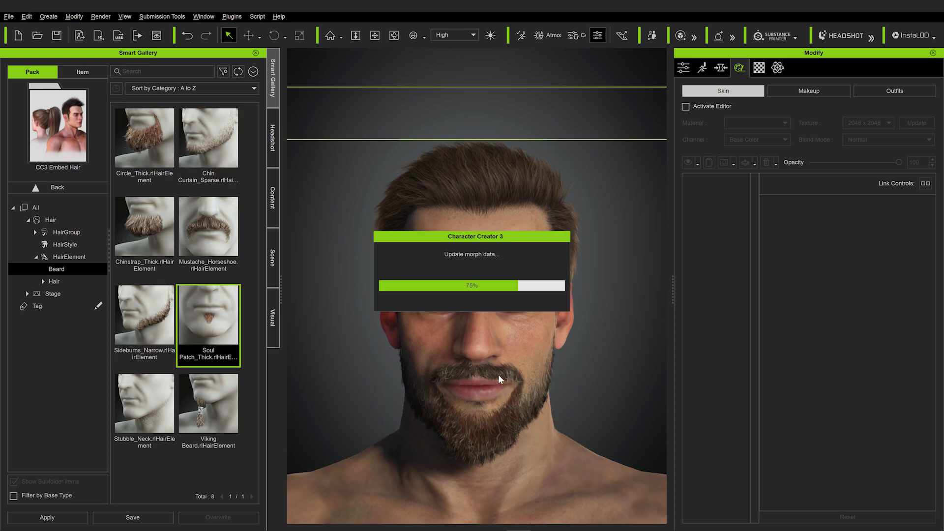
{"action": "left_click_drag", "start_coordinate": [145, 406], "coordinate": [453, 407]}
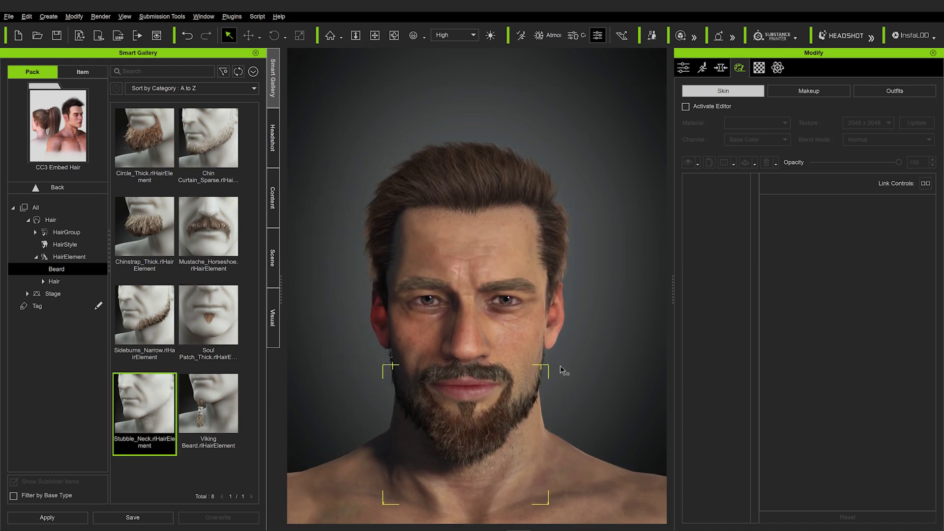
Apply the M_hair_3 MaterialPlus preset from the Stage content to the character's hair
{"action": "left_click", "coordinate": [27, 294]}
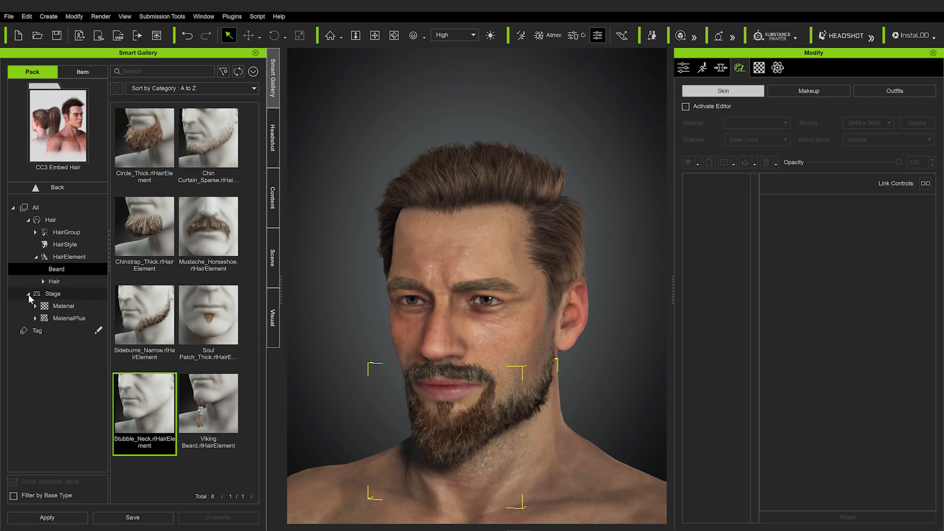
{"action": "left_click", "coordinate": [39, 317]}
{"action": "left_click_drag", "start_coordinate": [255, 163], "coordinate": [270, 451]}
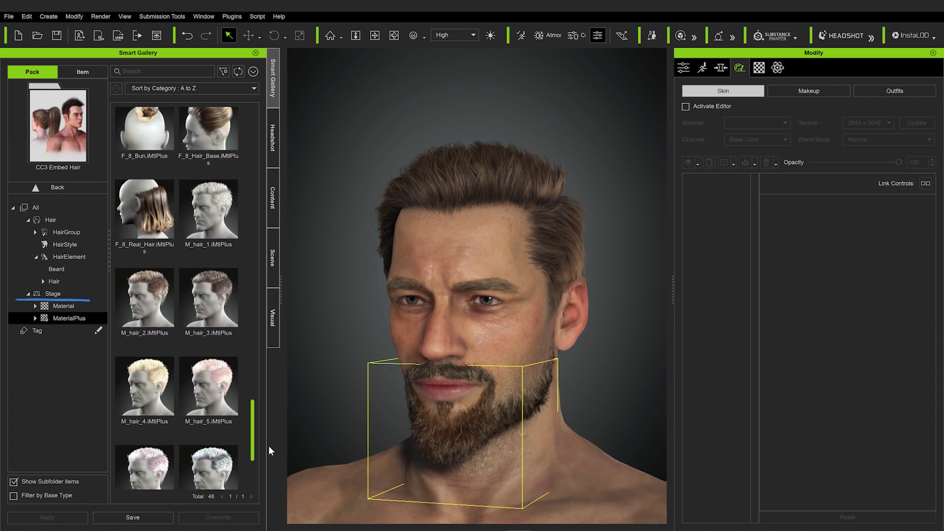
{"action": "left_click_drag", "start_coordinate": [214, 317], "coordinate": [486, 177]}
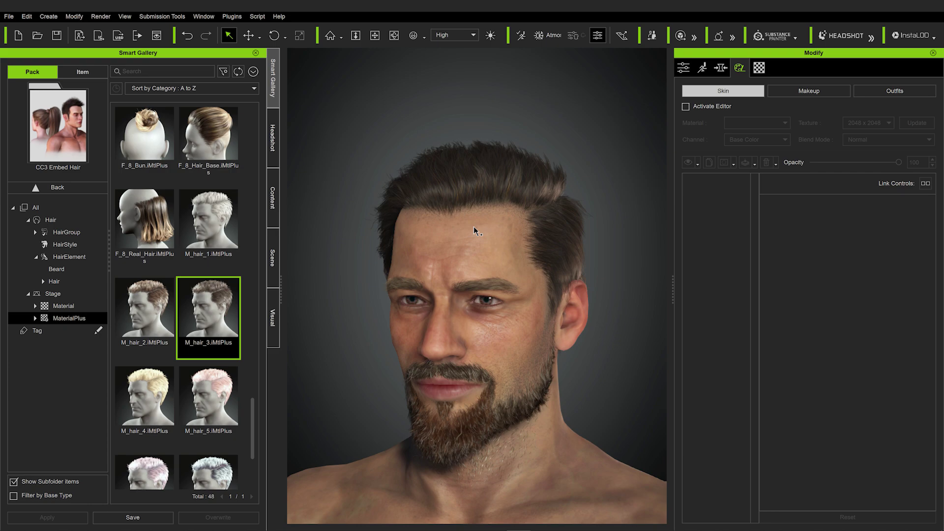
Select the Short_blowback mesh's Hair material, look over its texture settings and expand its Strand Color shader settings
{"action": "left_click", "coordinate": [760, 67]}
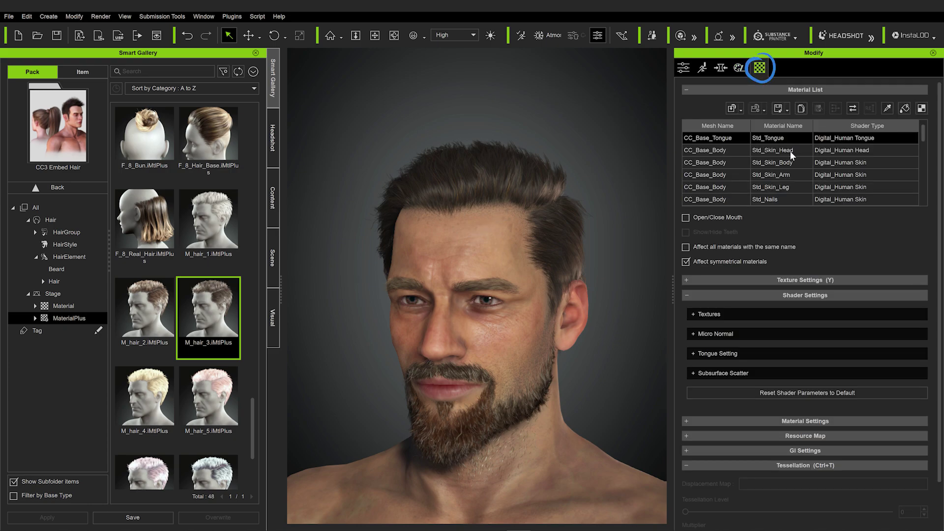
{"action": "scroll", "coordinate": [791, 158], "scroll_direction": "down", "scroll_amount": 2}
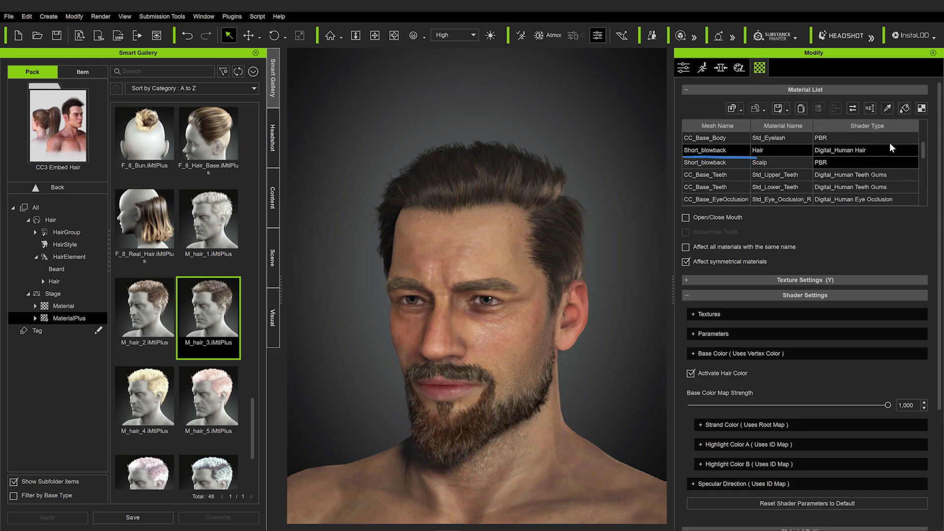
{"action": "left_click", "coordinate": [710, 153]}
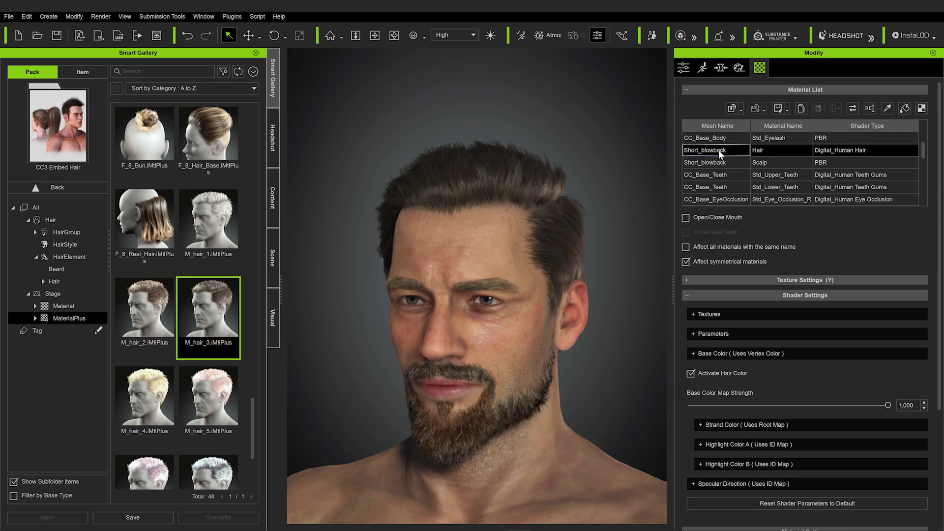
{"action": "scroll", "coordinate": [764, 379], "scroll_direction": "down", "scroll_amount": 2}
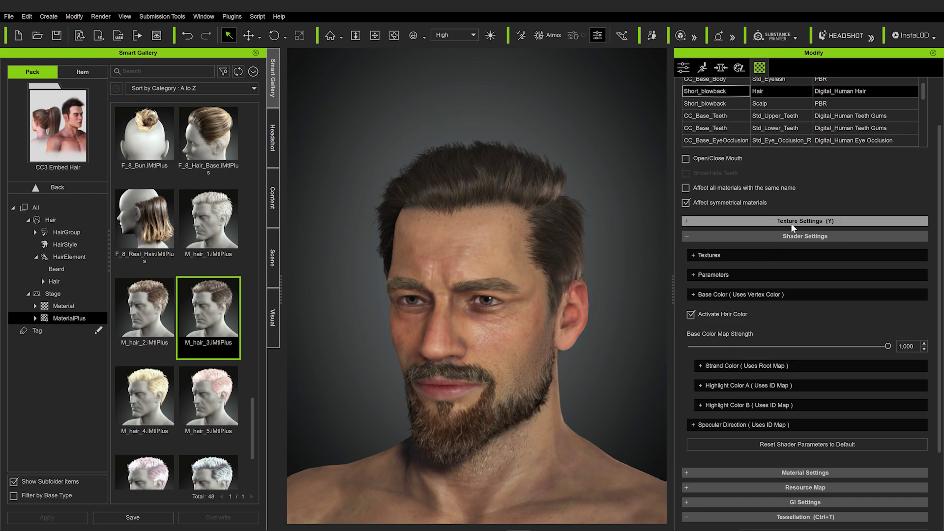
{"action": "left_click", "coordinate": [728, 221]}
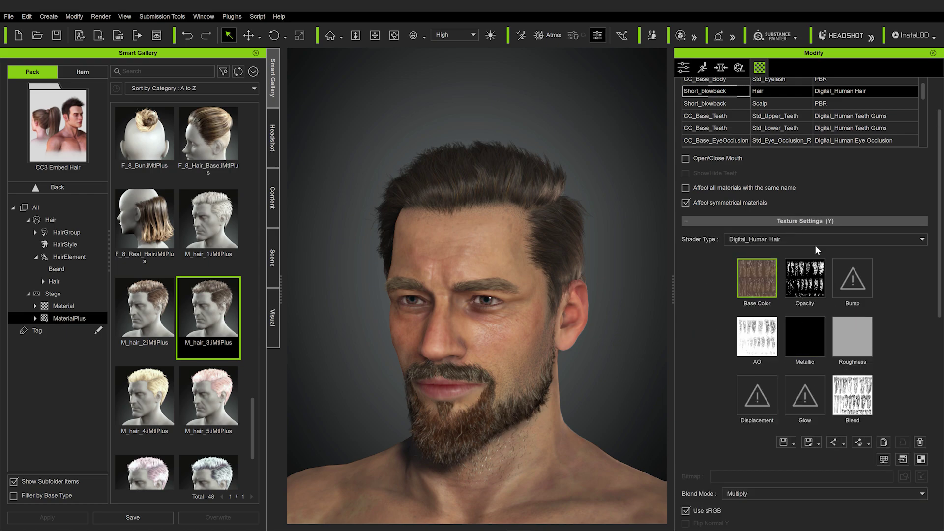
{"action": "left_click", "coordinate": [815, 222]}
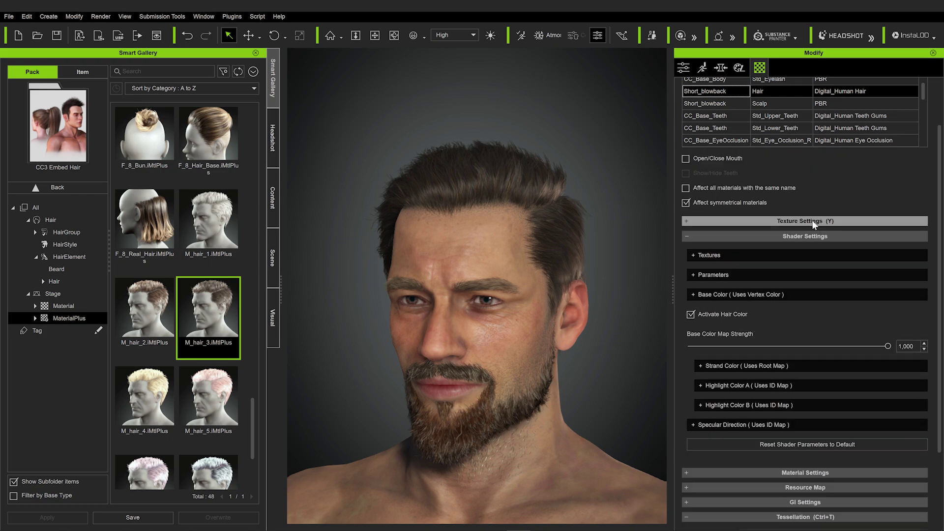
{"action": "scroll", "coordinate": [741, 361], "scroll_direction": "down", "scroll_amount": 1}
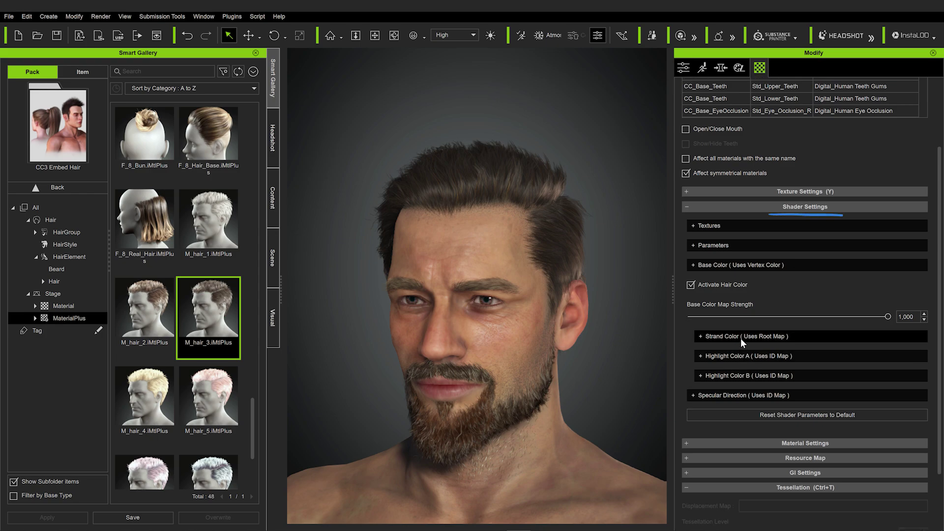
{"action": "left_click", "coordinate": [741, 338]}
Try a saturation of 60 for the hair strands' Root Color
{"action": "left_click", "coordinate": [922, 358]}
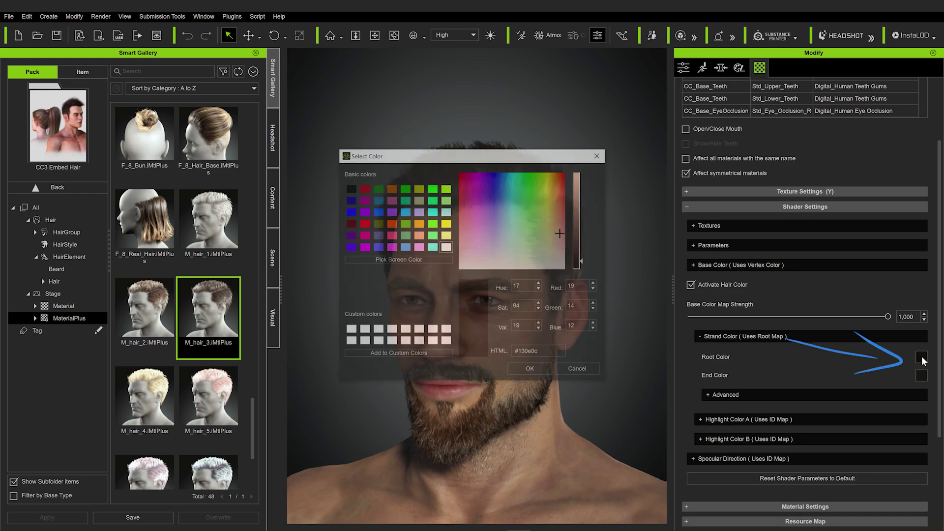
{"action": "left_click_drag", "start_coordinate": [538, 157], "coordinate": [335, 113]}
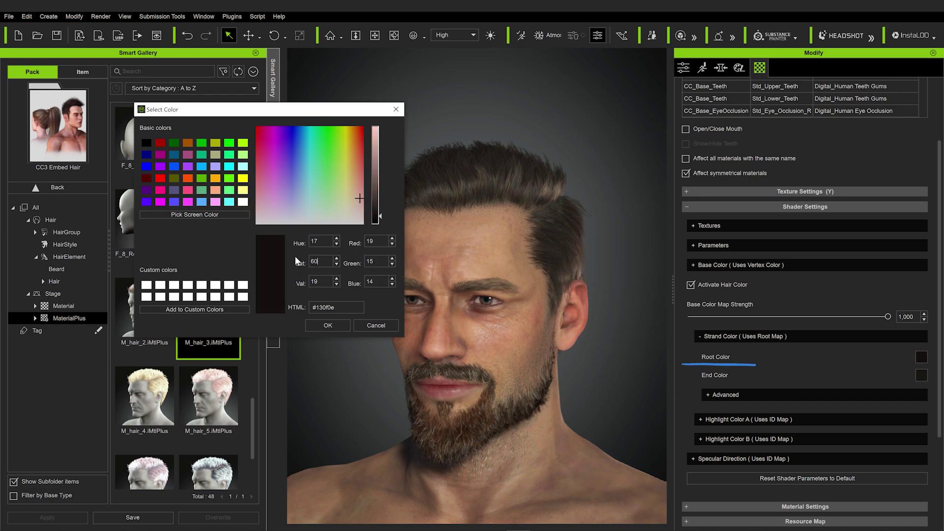
{"action": "key", "text": "Escape"}
Lighten the hair strands' End Color to #362f29
{"action": "left_click", "coordinate": [922, 374]}
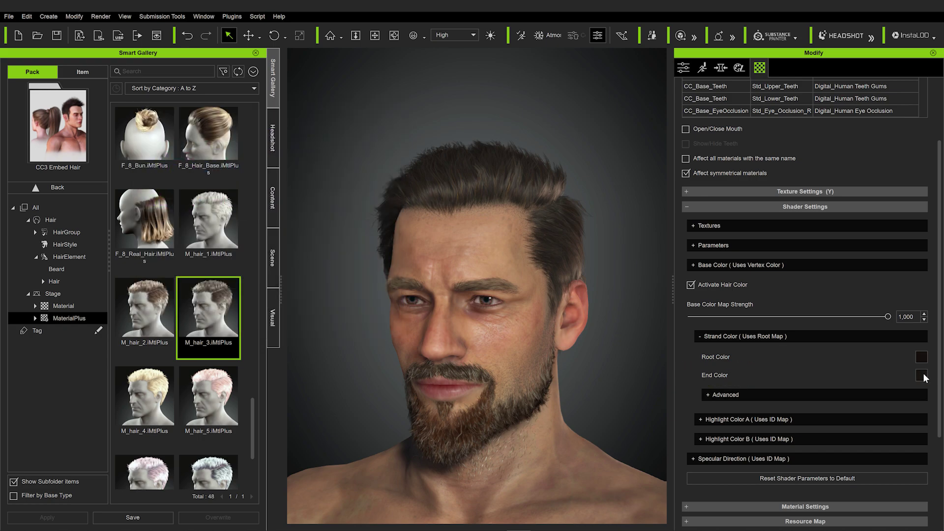
{"action": "left_click_drag", "start_coordinate": [519, 161], "coordinate": [268, 154]}
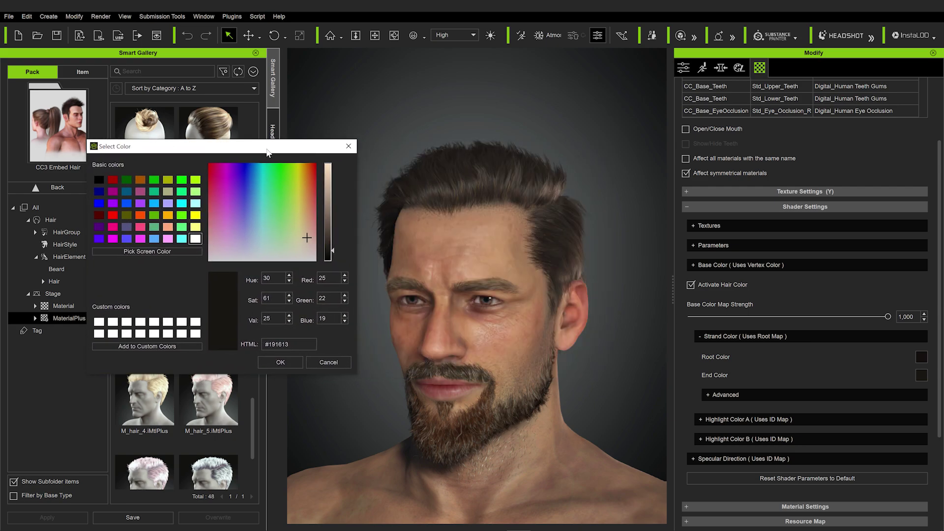
{"action": "left_click_drag", "start_coordinate": [332, 250], "coordinate": [329, 240]}
{"action": "left_click", "coordinate": [280, 362]}
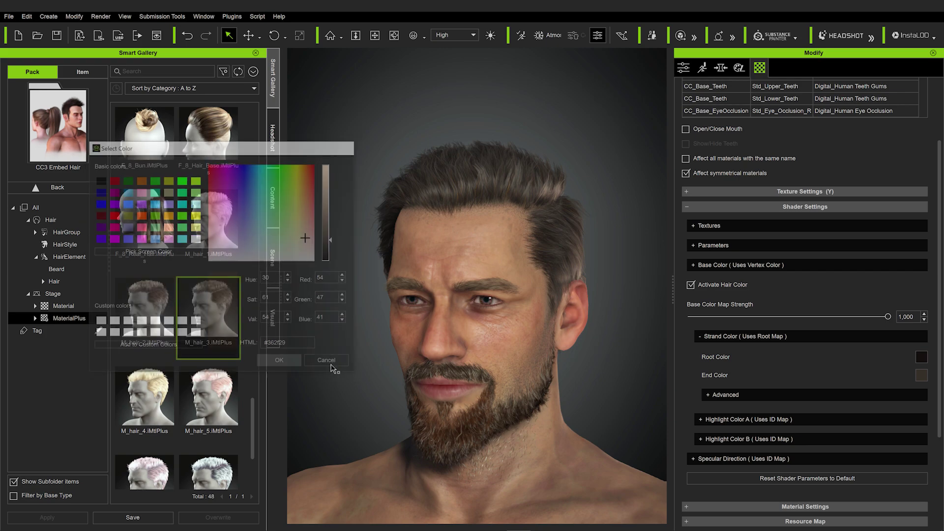
Expand the hair material's Highlight Color A and Highlight Color B settings and look over their colors, strengths and affected ranges
{"action": "left_click", "coordinate": [750, 420]}
{"action": "scroll", "coordinate": [749, 418], "scroll_direction": "down", "scroll_amount": 2}
{"action": "scroll", "coordinate": [745, 417], "scroll_direction": "down", "scroll_amount": 1}
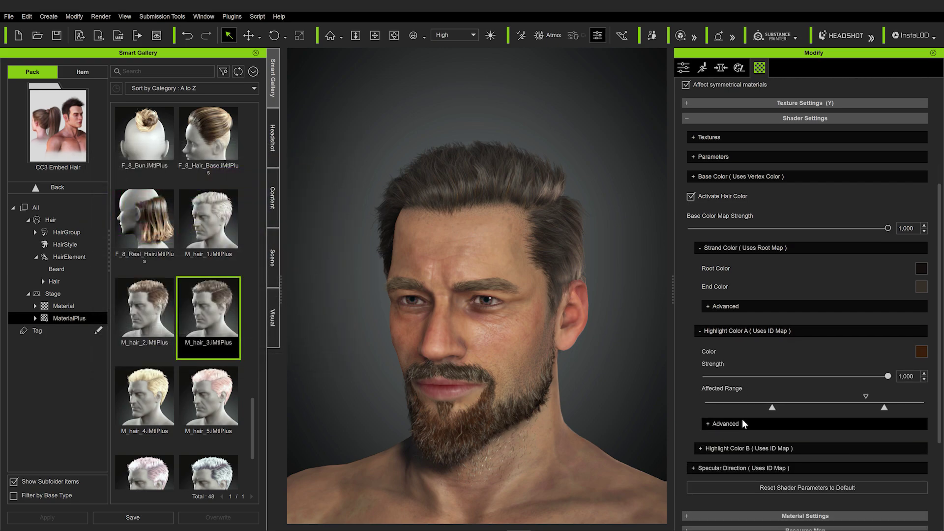
{"action": "left_click", "coordinate": [732, 448]}
{"action": "scroll", "coordinate": [739, 444], "scroll_direction": "down", "scroll_amount": 2}
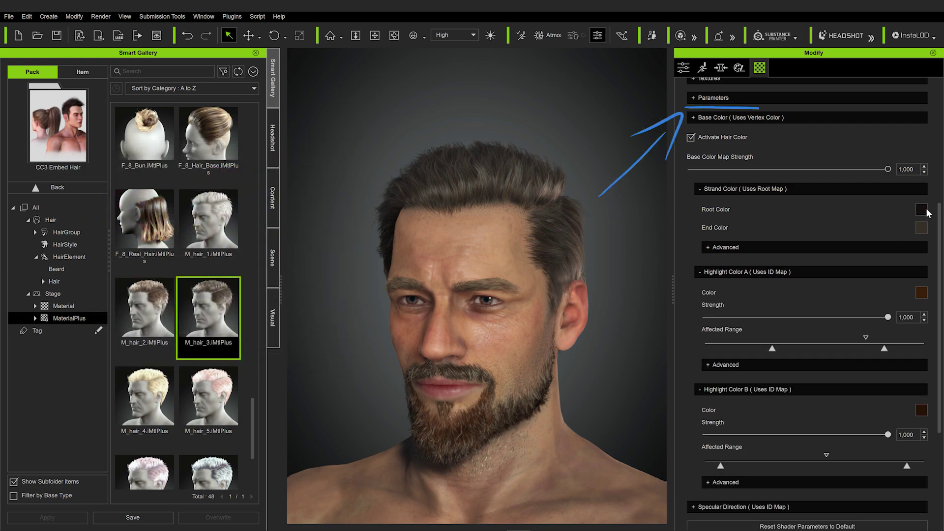
Lower the hair material's Specular Strength to about 0.258 in its shader parameters
{"action": "scroll", "coordinate": [742, 139], "scroll_direction": "up", "scroll_amount": 1}
{"action": "left_click", "coordinate": [720, 129]}
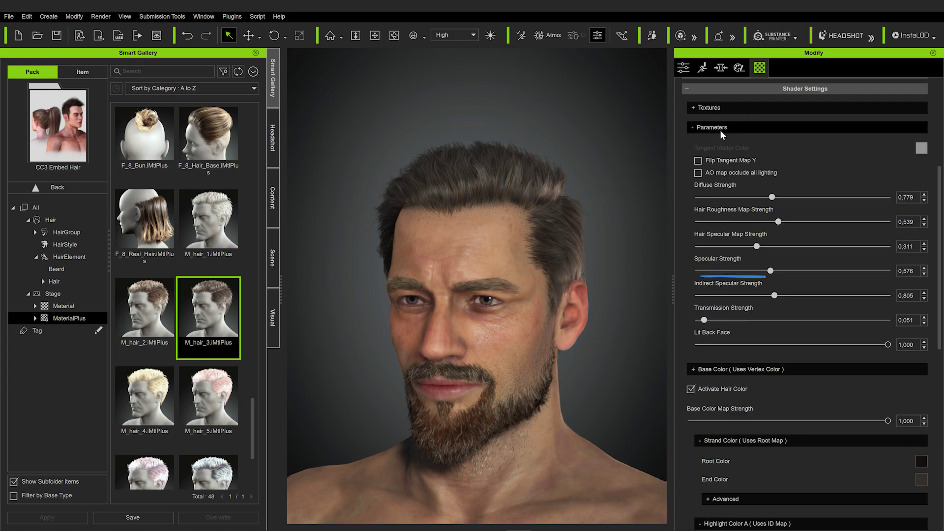
{"action": "left_click_drag", "start_coordinate": [776, 271], "coordinate": [733, 269]}
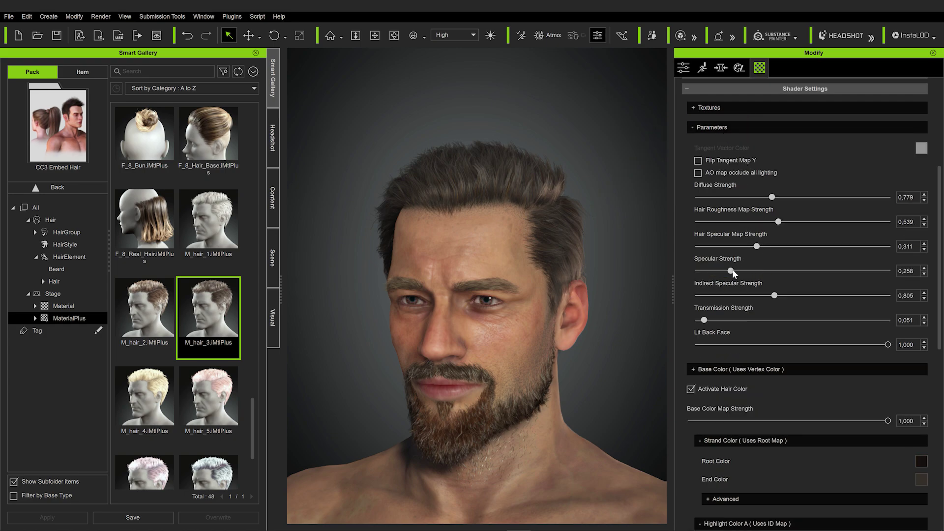
Set the saturation of the hair's Highlight Color A to 190, giving the brown #3c200f
{"action": "scroll", "coordinate": [737, 280], "scroll_direction": "down", "scroll_amount": 3}
{"action": "left_click", "coordinate": [922, 278]}
{"action": "left_click_drag", "start_coordinate": [533, 153], "coordinate": [227, 137]}
{"action": "double_click", "coordinate": [213, 290]}
{"action": "type", "text": "120"}
{"action": "left_click_drag", "start_coordinate": [221, 290], "coordinate": [191, 289]}
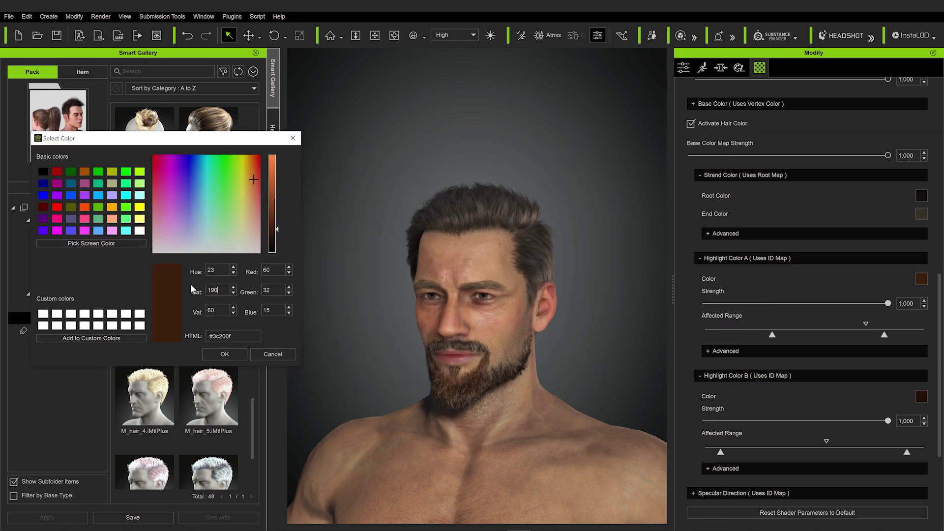
{"action": "left_click", "coordinate": [227, 352]}
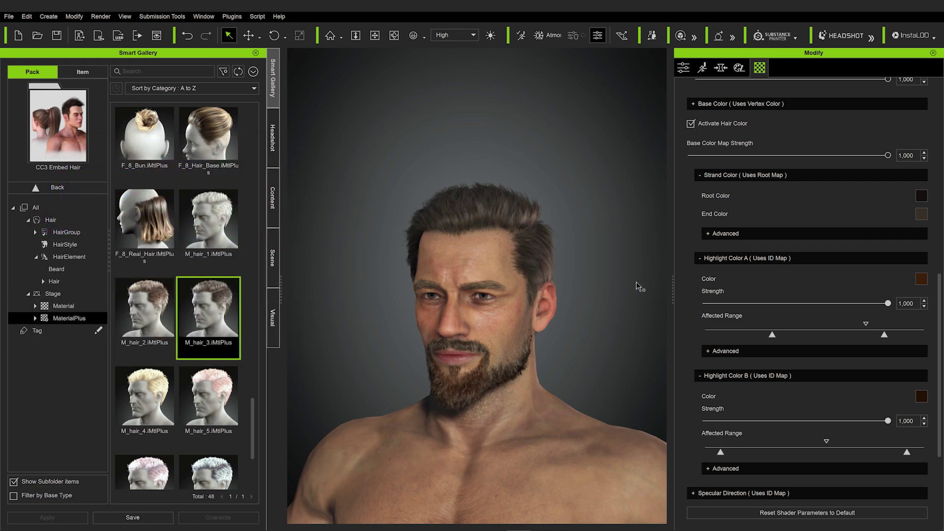
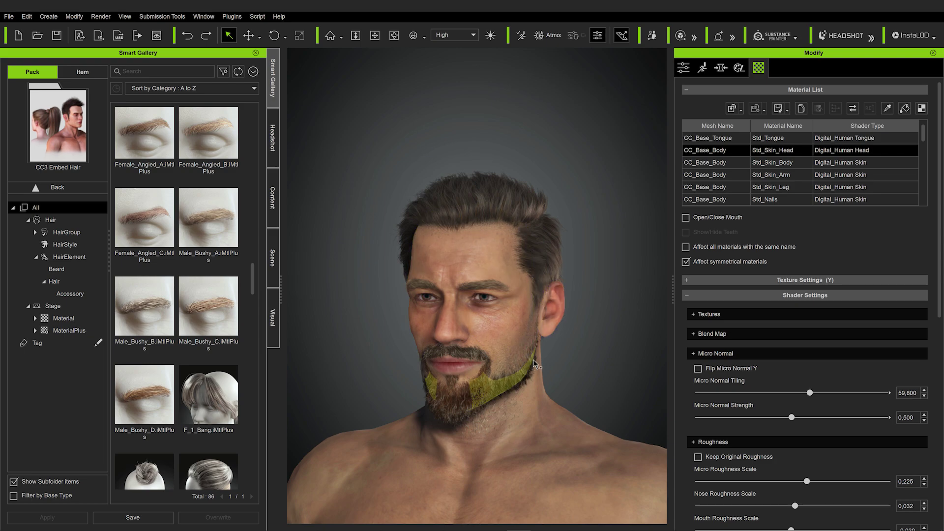
Apply the Root Gray material preset from the CC3 Embed Hair pack's Stage content to the character's beard
{"action": "left_click", "coordinate": [521, 374]}
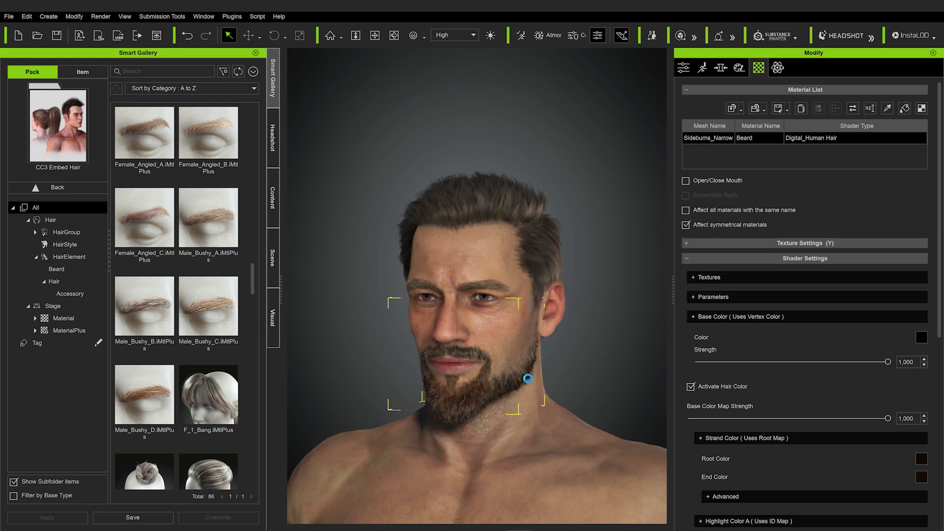
{"action": "left_click", "coordinate": [533, 388]}
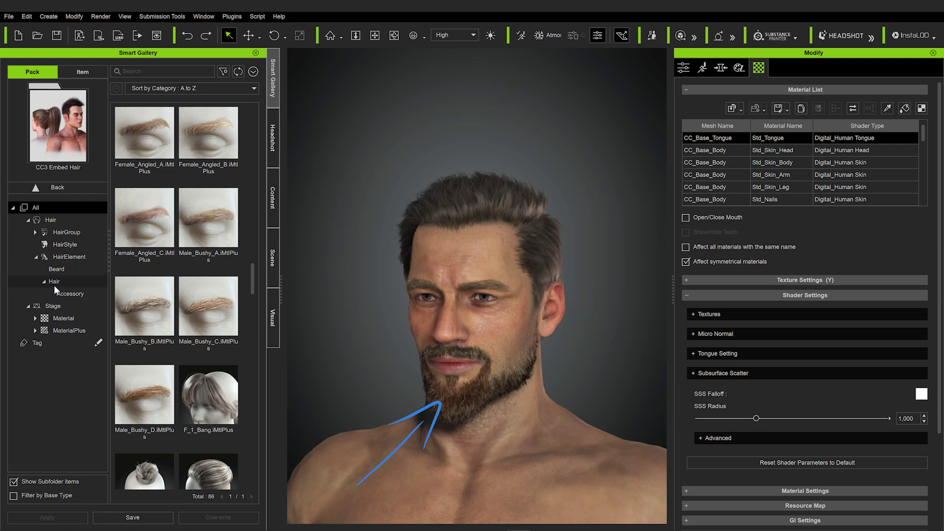
{"action": "left_click", "coordinate": [59, 320]}
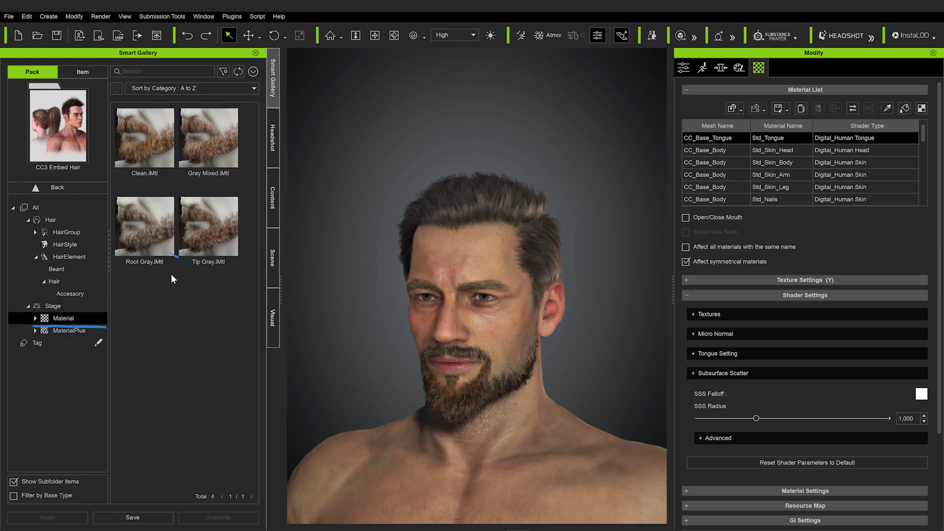
{"action": "left_click_drag", "start_coordinate": [143, 246], "coordinate": [474, 391]}
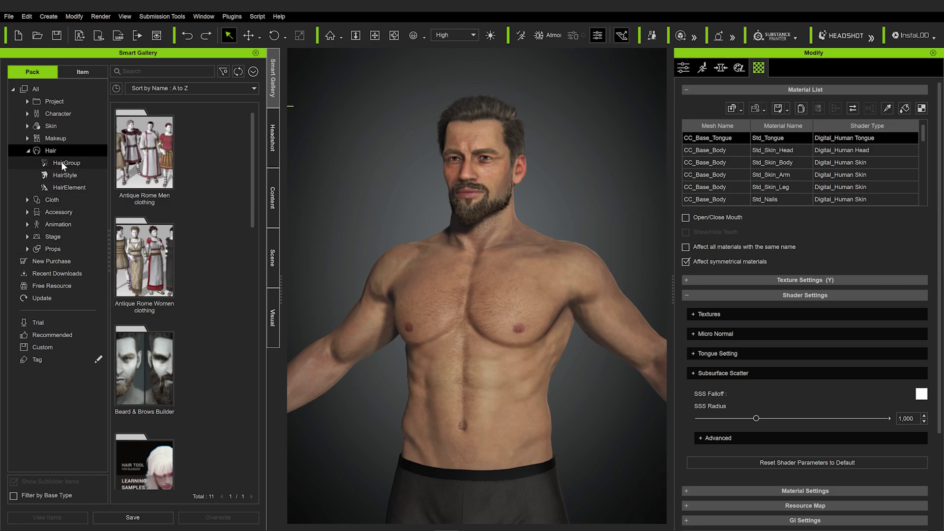
Look through the Cloth, Accessory, Animation, Stage and Props content categories and view more of the character's body
{"action": "left_click", "coordinate": [53, 202]}
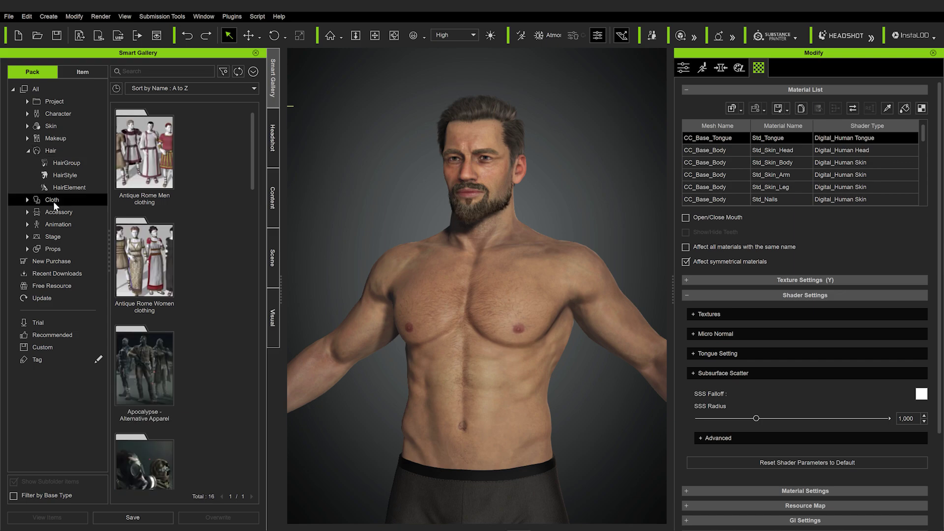
{"action": "left_click", "coordinate": [51, 209]}
{"action": "left_click", "coordinate": [50, 219]}
{"action": "left_click", "coordinate": [48, 238]}
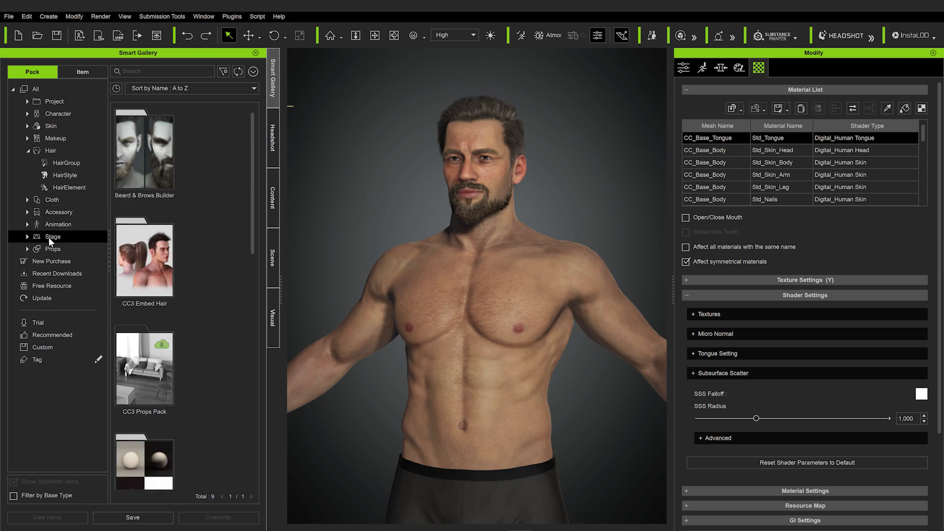
{"action": "left_click", "coordinate": [47, 246]}
{"action": "left_click", "coordinate": [45, 199]}
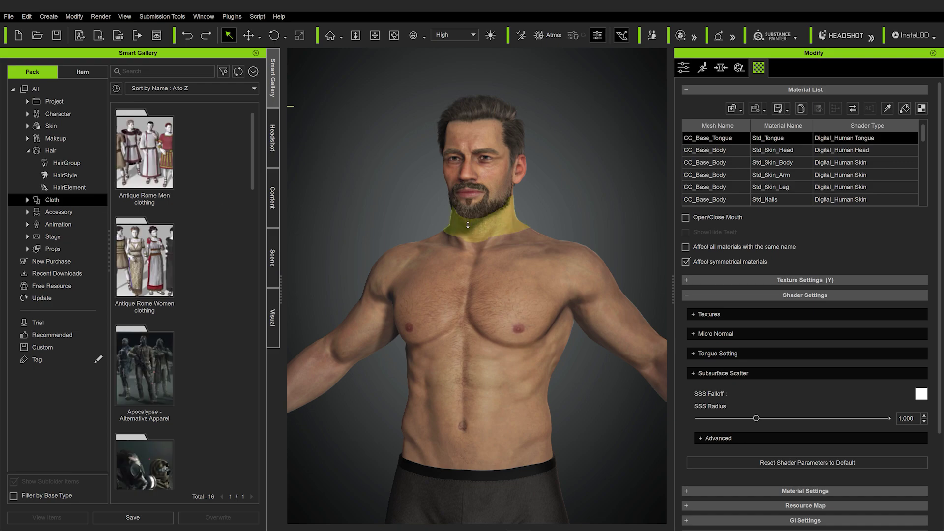
{"action": "scroll", "coordinate": [530, 240], "scroll_direction": "up", "scroll_amount": 2}
{"action": "scroll", "coordinate": [536, 283], "scroll_direction": "down", "scroll_amount": 5}
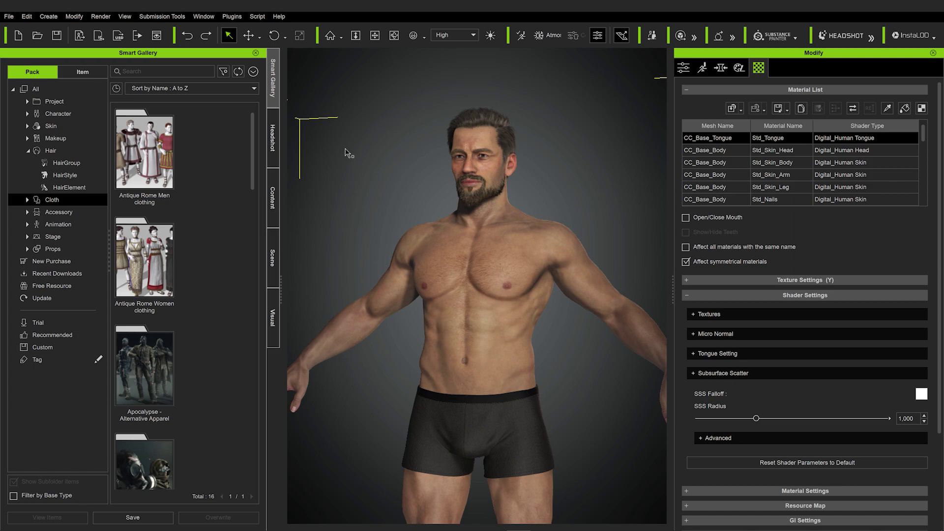
Try the Against Wall_01 male pose and the Glancing male expression from the CC3 Motion and Expression animation pack on the character
{"action": "left_click", "coordinate": [55, 223]}
{"action": "left_click", "coordinate": [28, 224]}
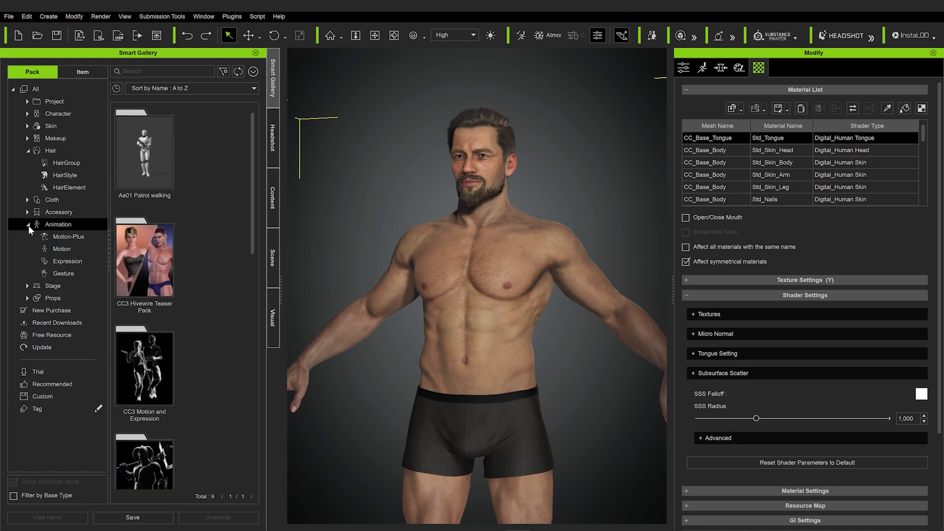
{"action": "scroll", "coordinate": [158, 338], "scroll_direction": "down", "scroll_amount": 1}
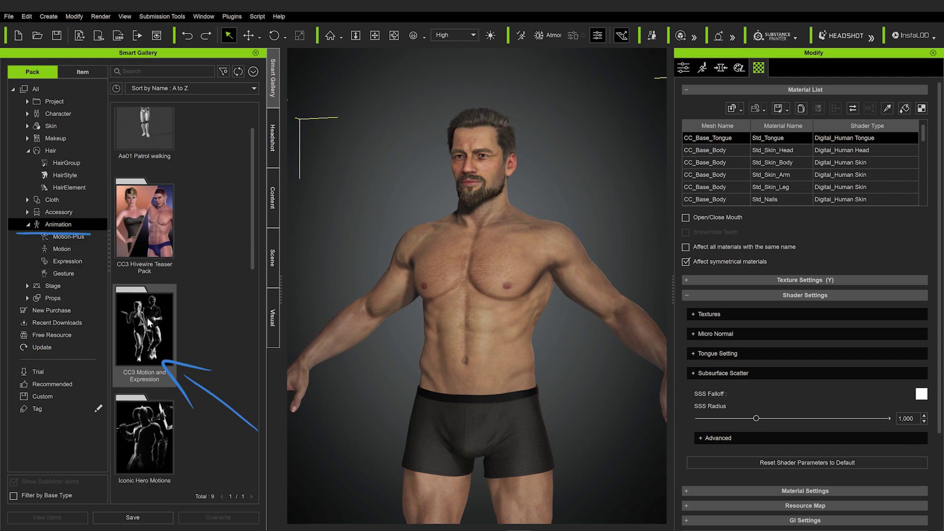
{"action": "double_click", "coordinate": [147, 318]}
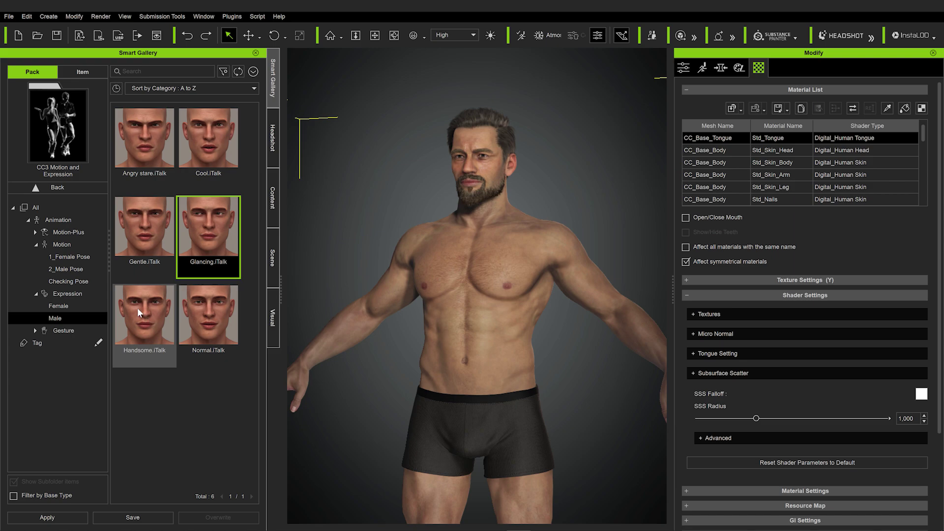
{"action": "left_click", "coordinate": [59, 241]}
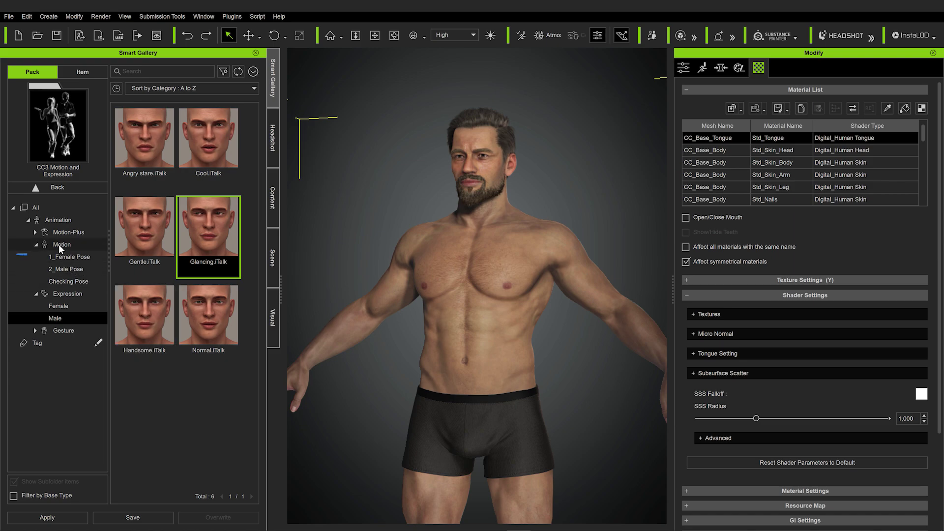
{"action": "left_click", "coordinate": [64, 269]}
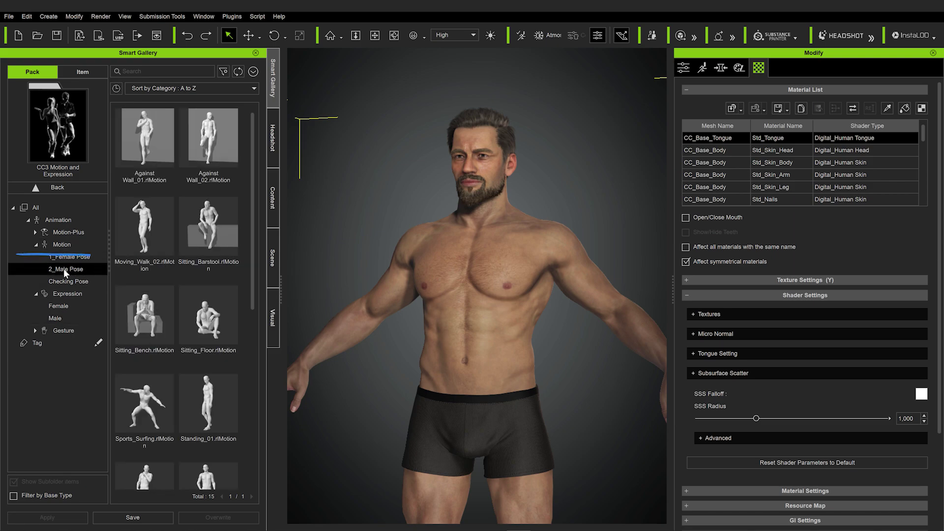
{"action": "double_click", "coordinate": [147, 153]}
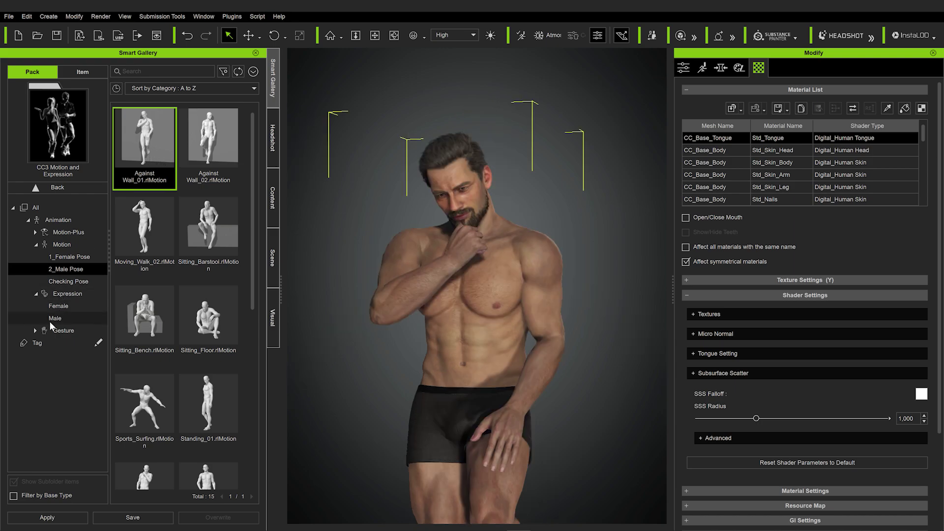
{"action": "left_click", "coordinate": [50, 319]}
{"action": "left_click", "coordinate": [209, 226]}
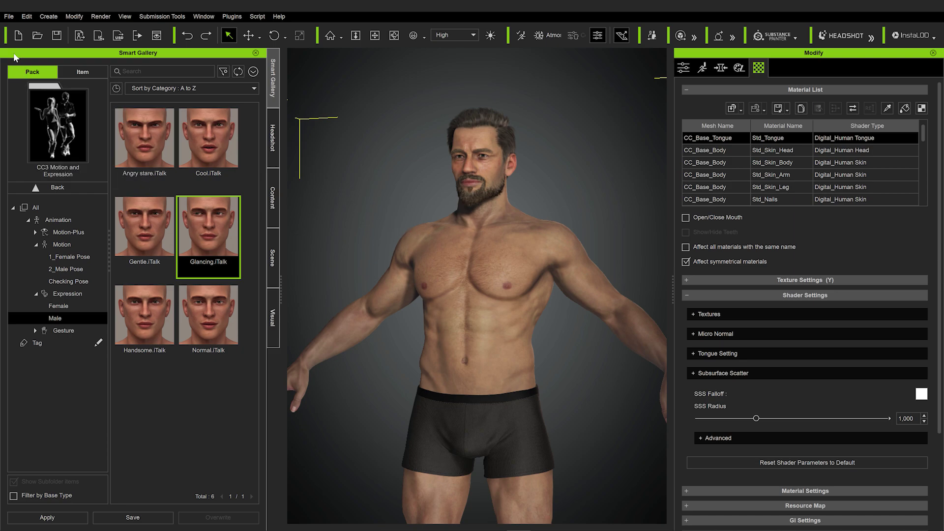
Export the finished character by sending it to iClone
{"action": "left_click", "coordinate": [9, 16]}
{"action": "mouse_move", "coordinate": [100, 109]}
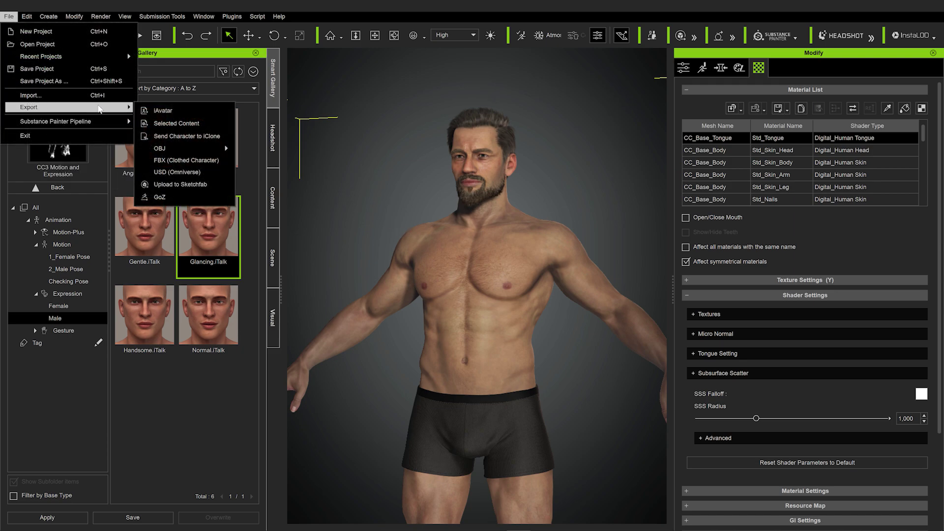
{"action": "left_click", "coordinate": [198, 136]}
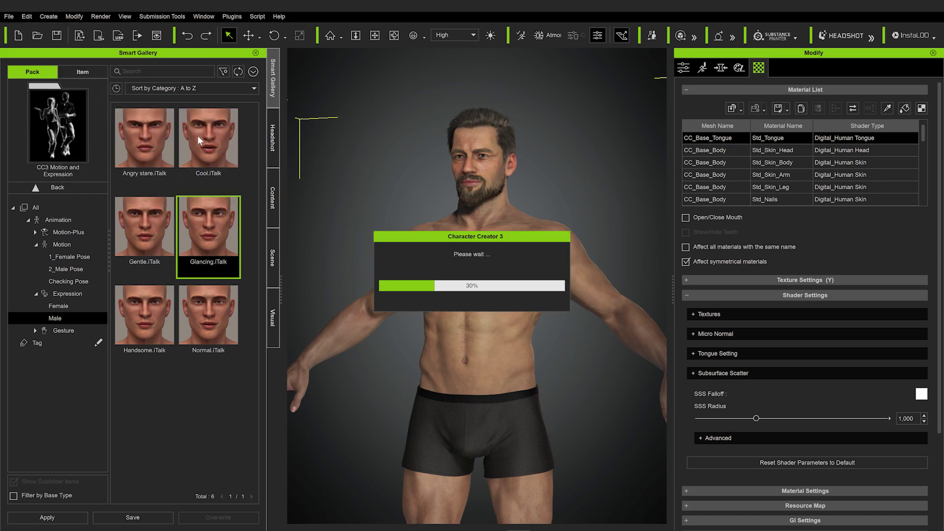
Review the other character export options, including FBX (Clothed Character), and the quick command for sending the character to iClone
{"action": "left_click", "coordinate": [9, 16]}
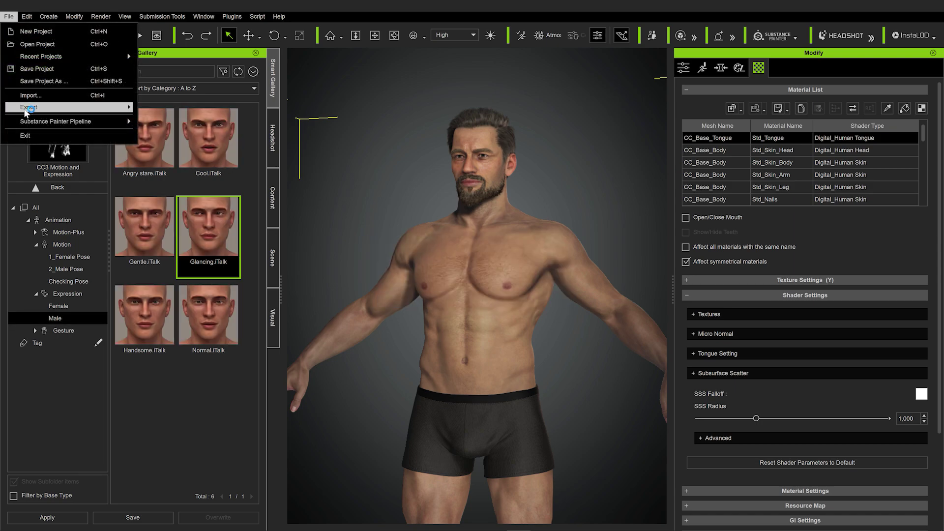
{"action": "mouse_move", "coordinate": [29, 108]}
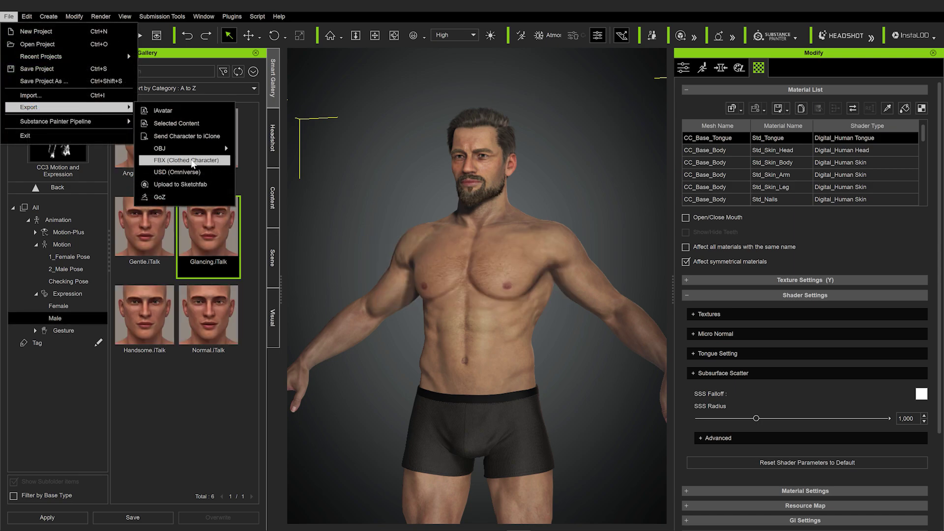
{"action": "left_click", "coordinate": [110, 10]}
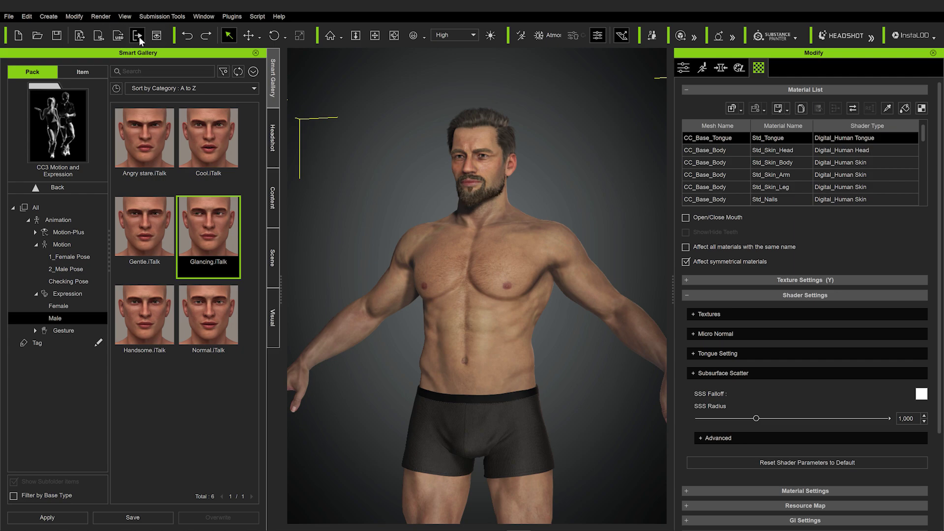
{"action": "left_click", "coordinate": [98, 35]}
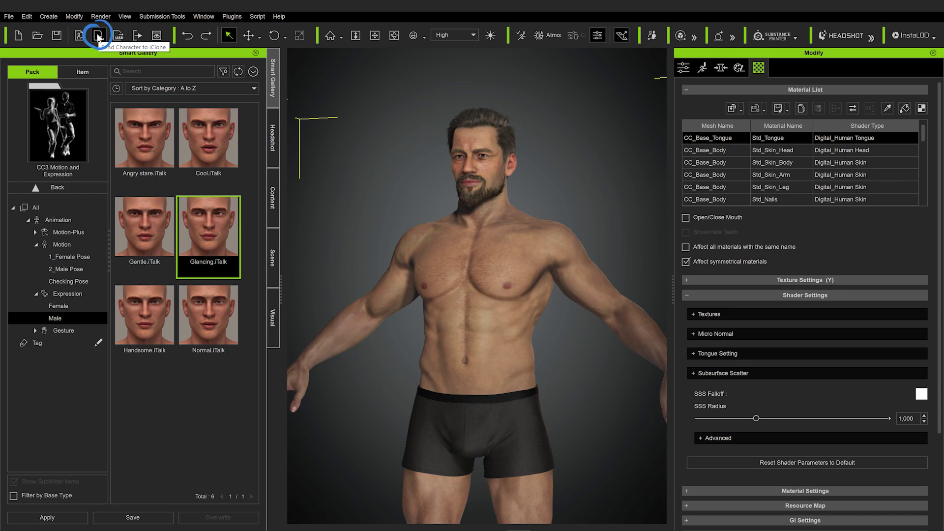